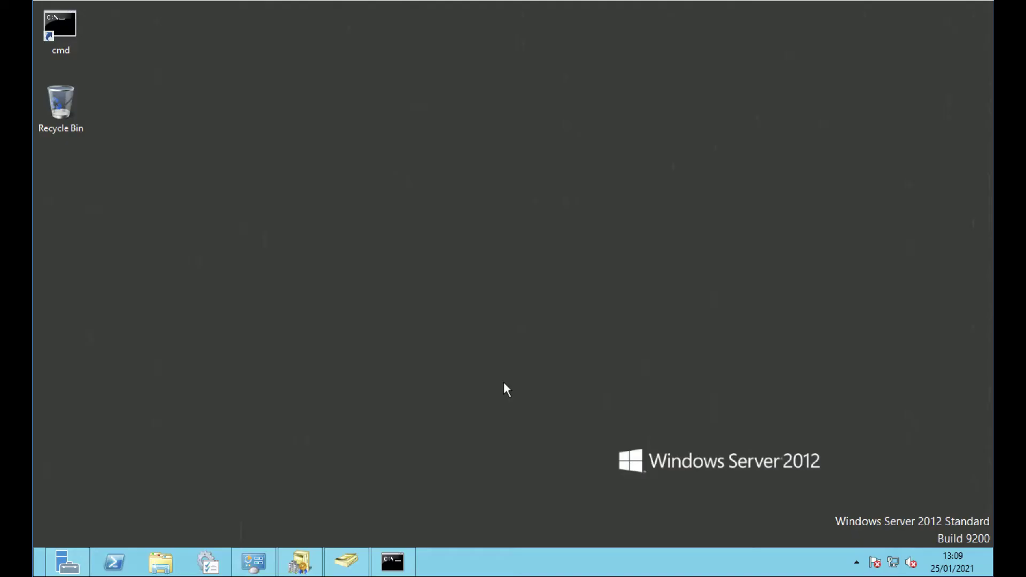
- Run winver in Command Prompt to confirm Windows Server 2012 version 6.2 build 9200
click(392, 561)
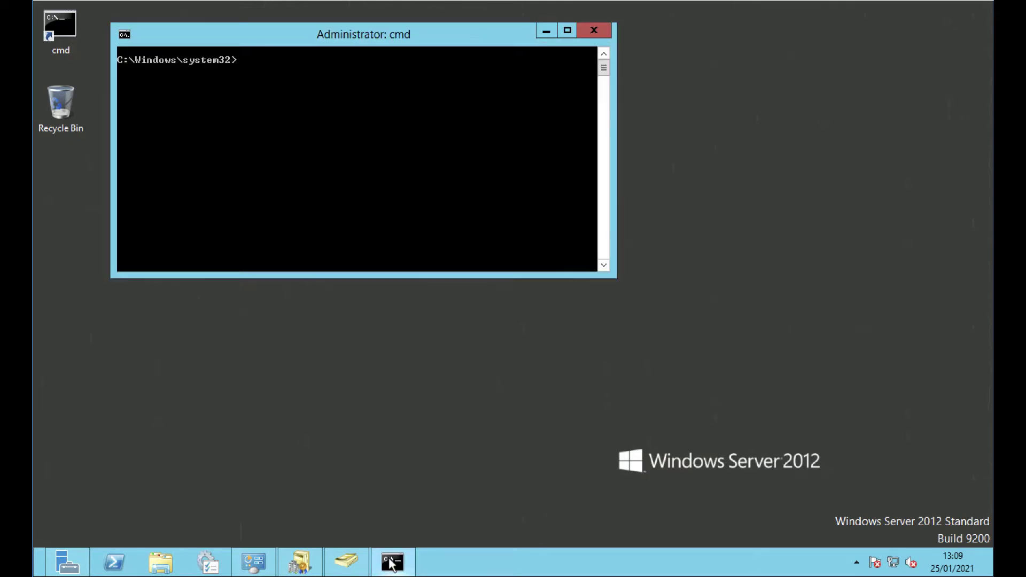
text(winver)
key(Return)
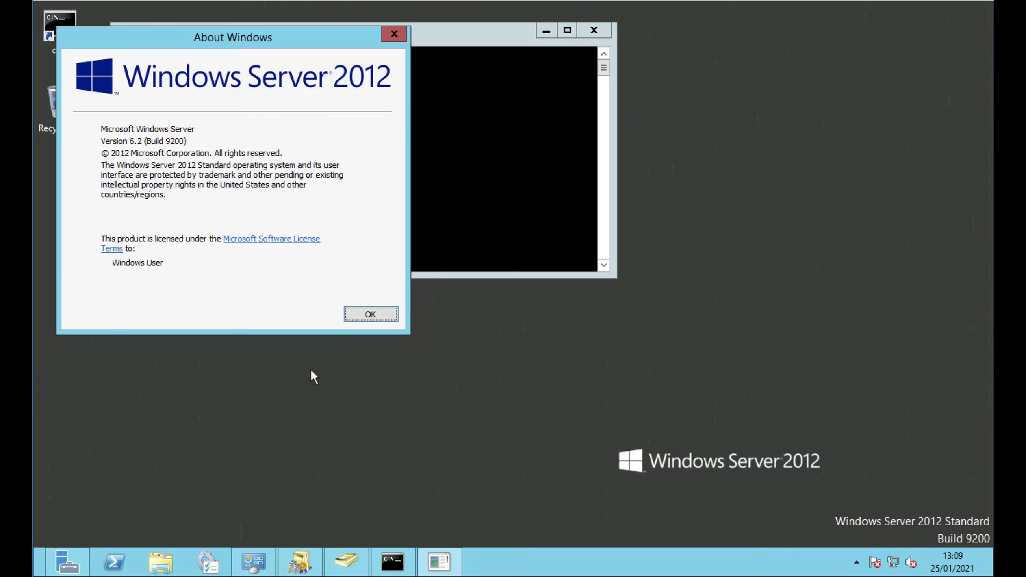
click(389, 38)
- Run hostname to confirm the server is named 2012-DC, then minimise Command Prompt
text(hostname)
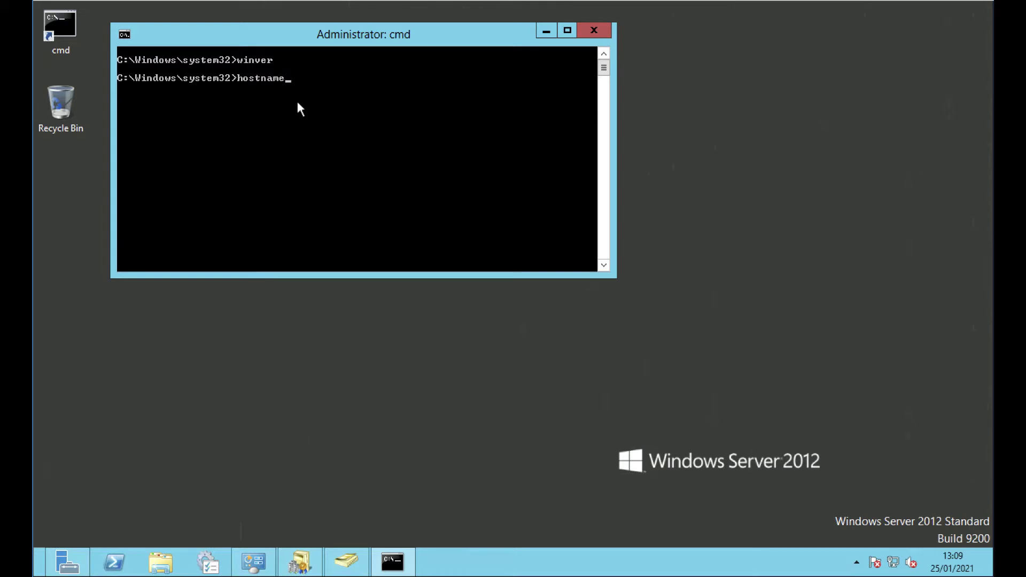
key(Return)
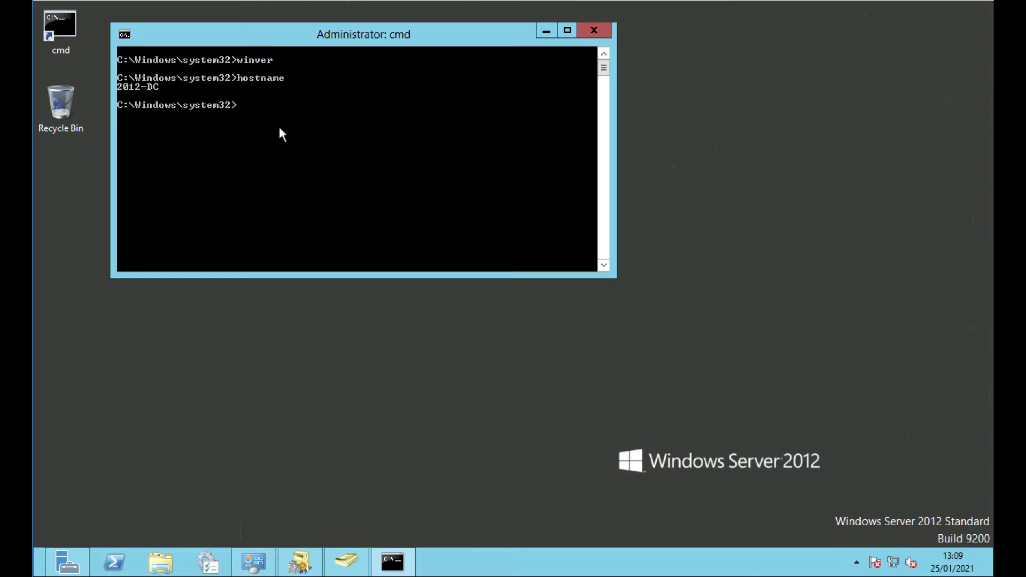
click(545, 31)
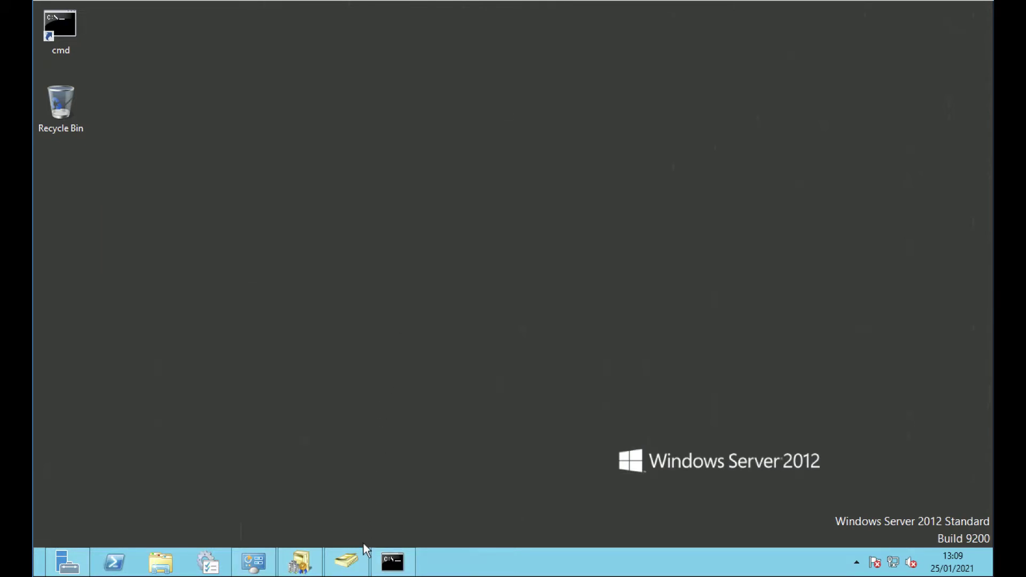
- Confirm 2012-DC is the only GC domain controller in ADUC, then launch Domains and Trusts
click(344, 562)
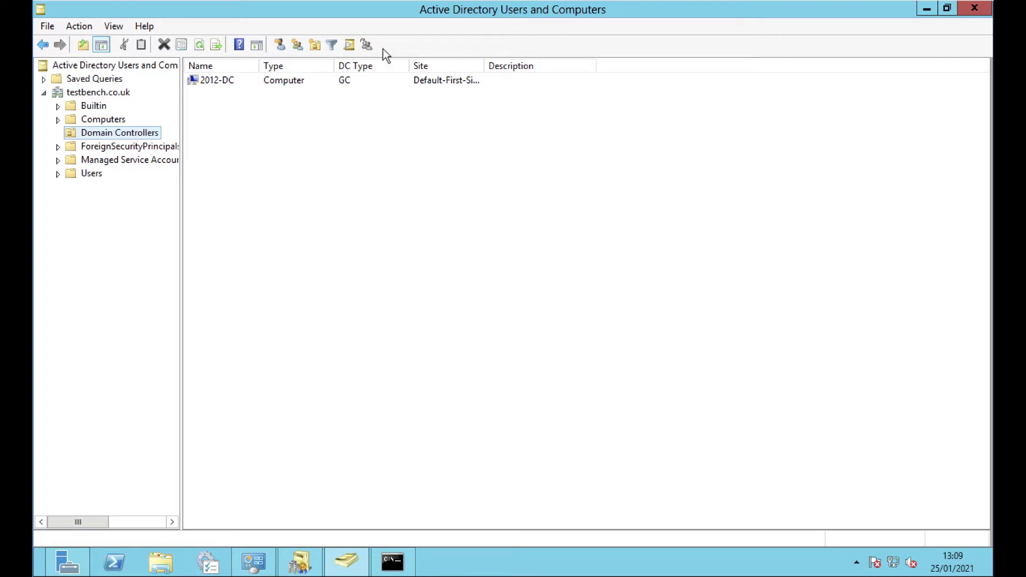
click(926, 9)
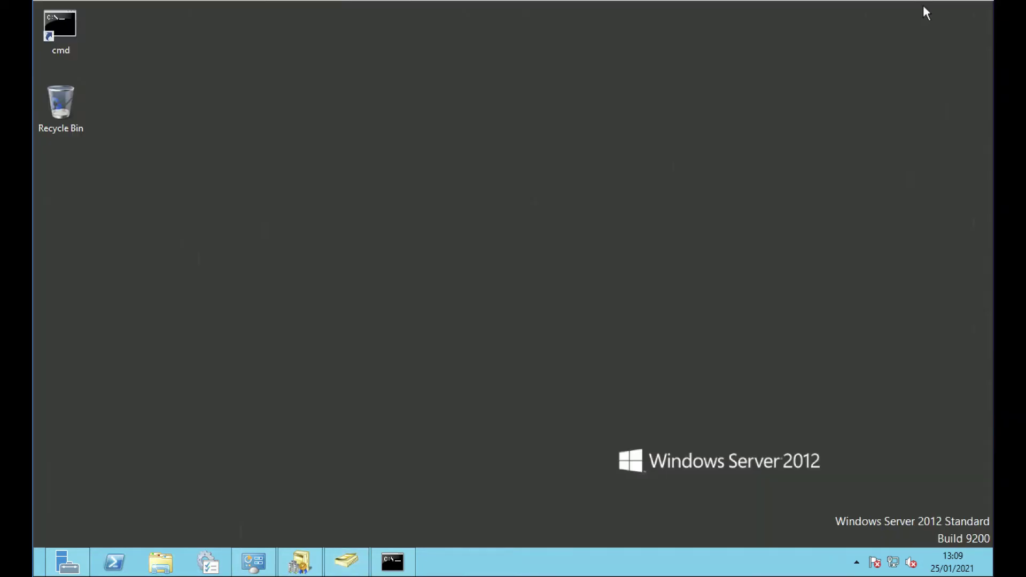
click(300, 562)
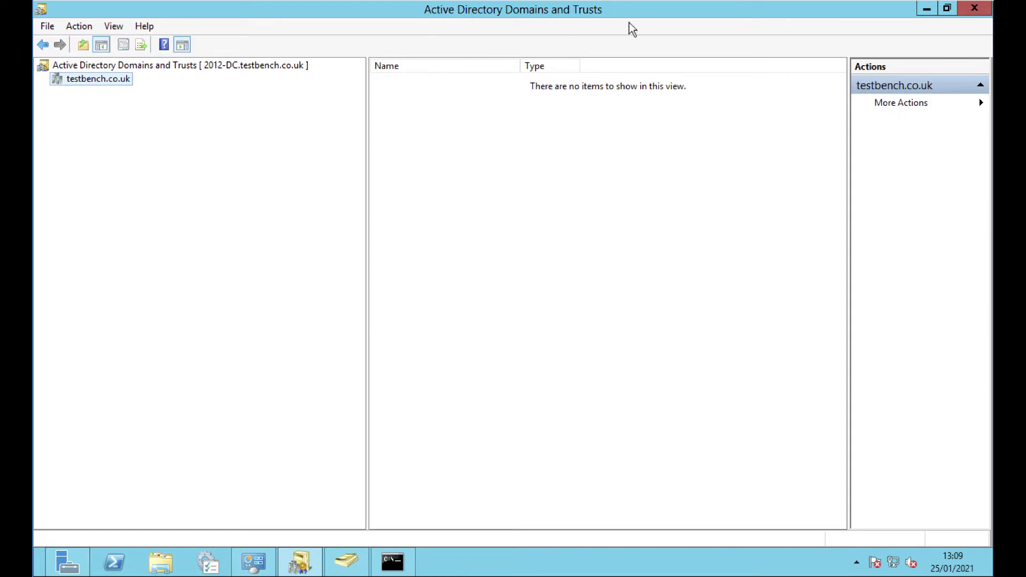
- Check that the forest functional level is Windows Server 2012
click(104, 66)
right_click(104, 66)
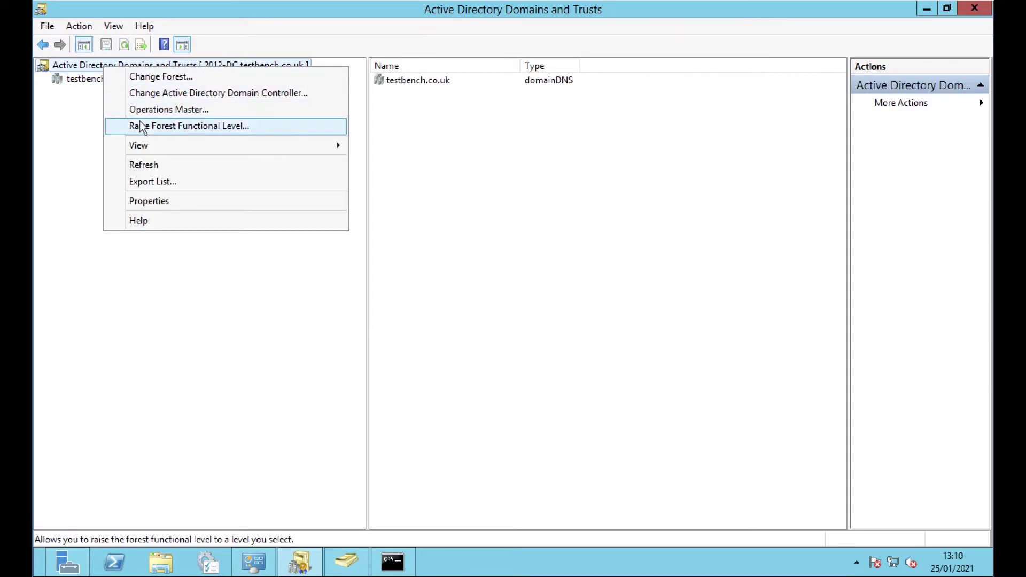
click(141, 126)
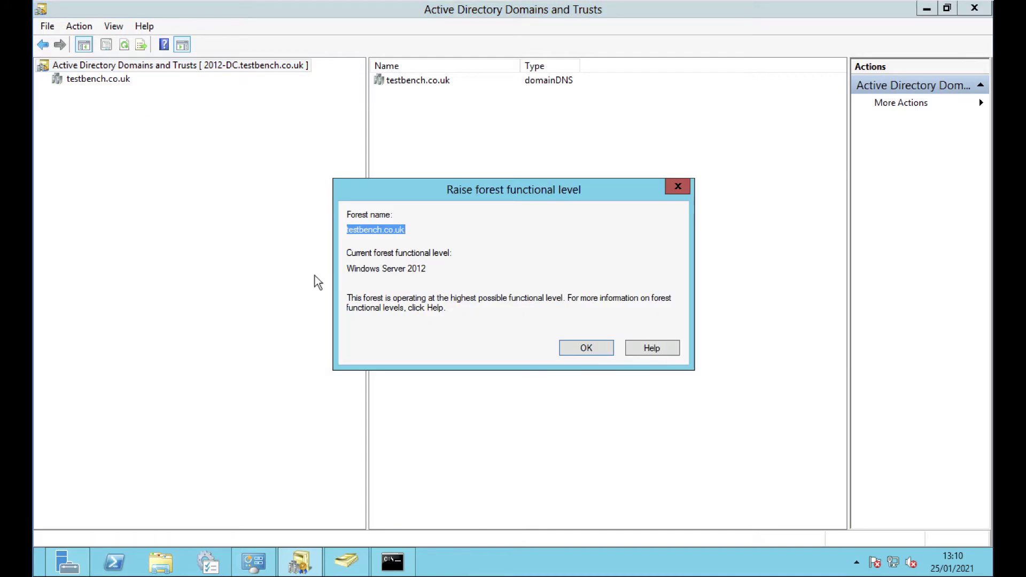
click(576, 349)
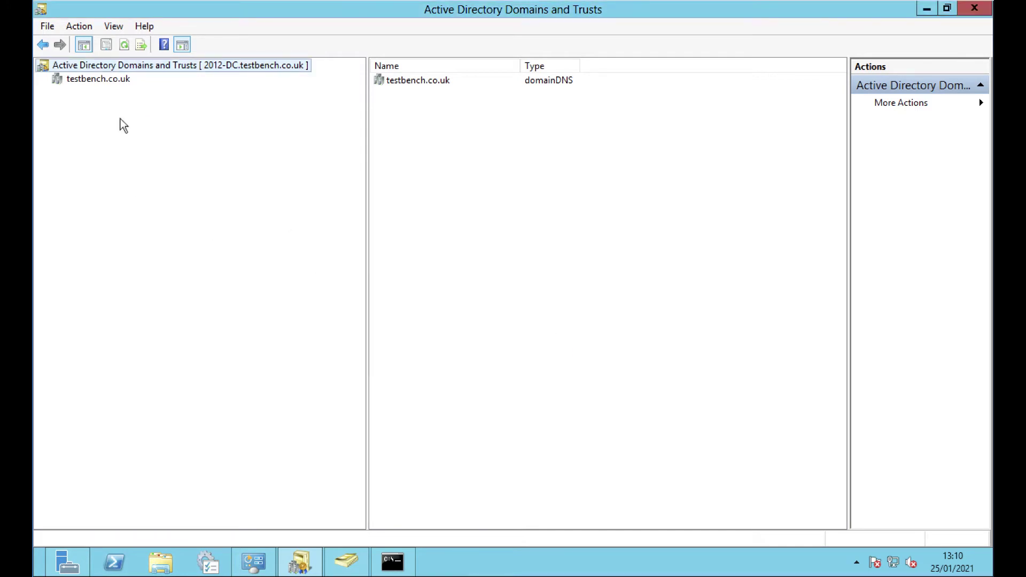
- Check that testbench.co.uk's domain functional level is Windows Server 2012
right_click(95, 80)
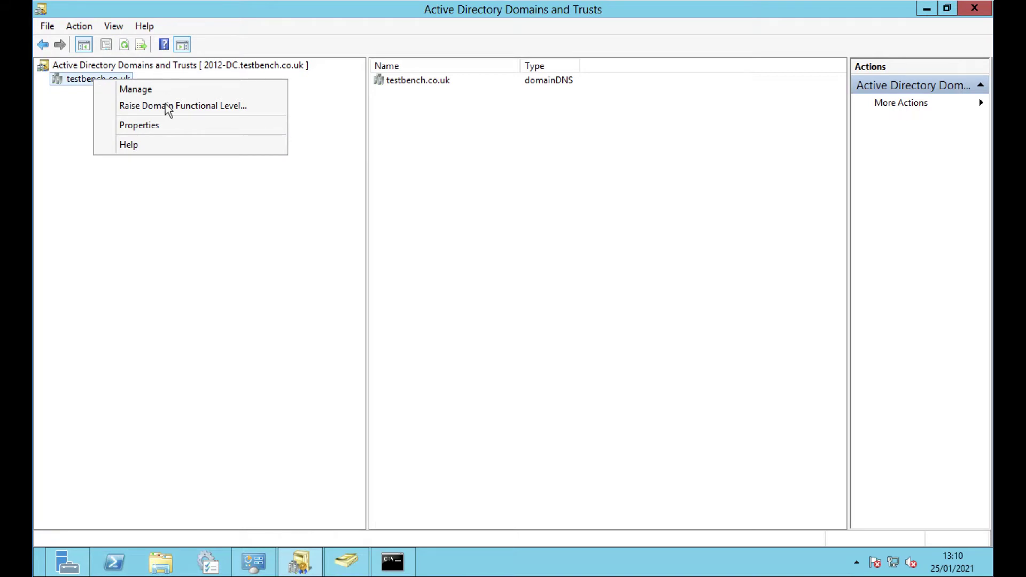
click(138, 105)
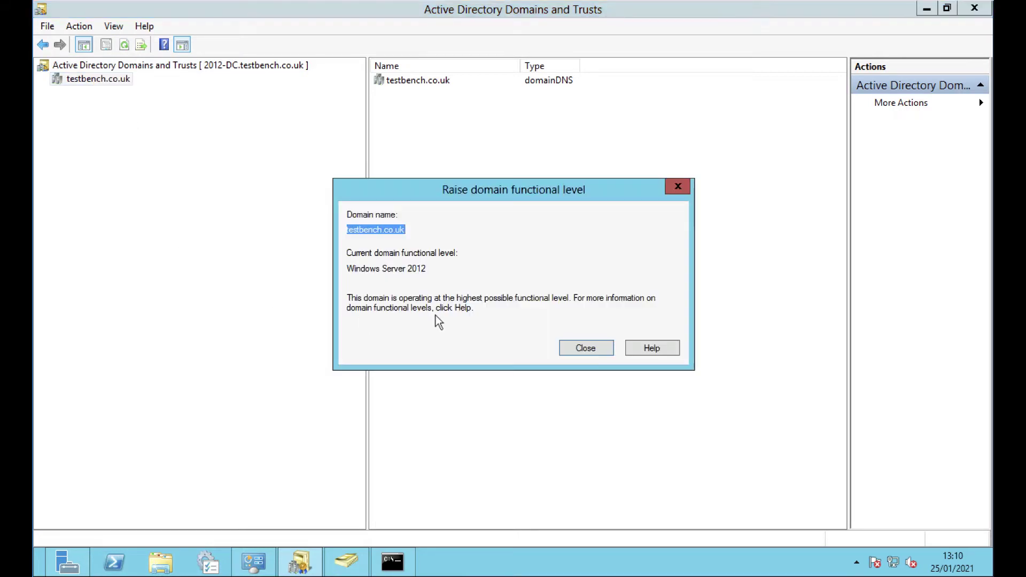
click(582, 348)
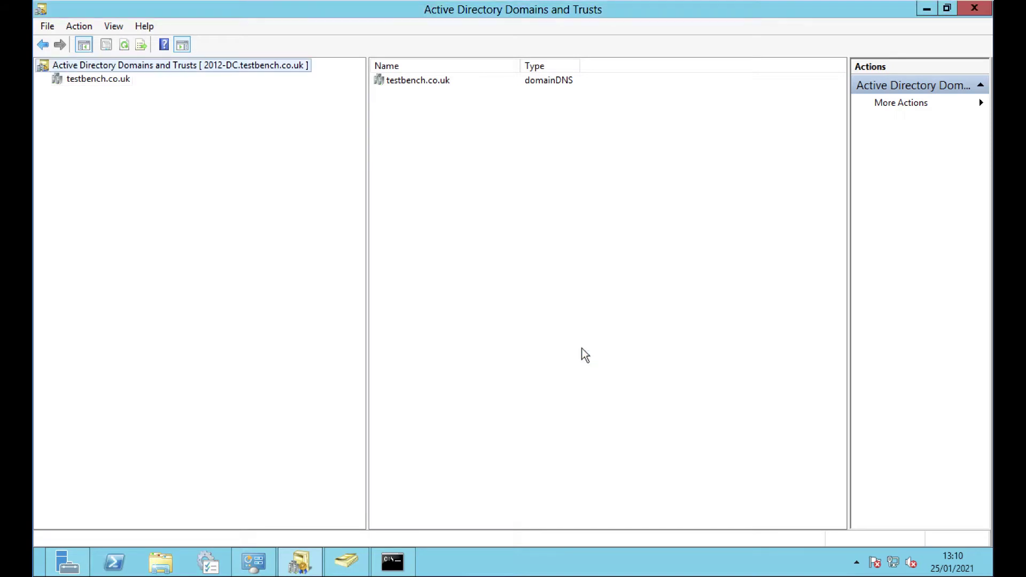
- Run netdom query fsmo showing all five roles on 2012-DC, then minimise both windows
click(406, 559)
text(netdom query fsmo)
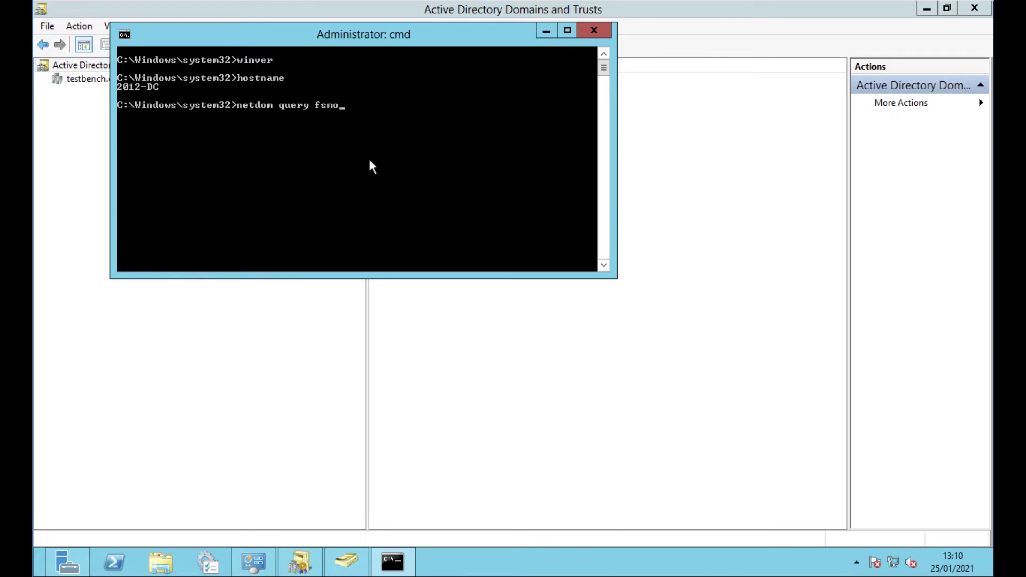
key(Return)
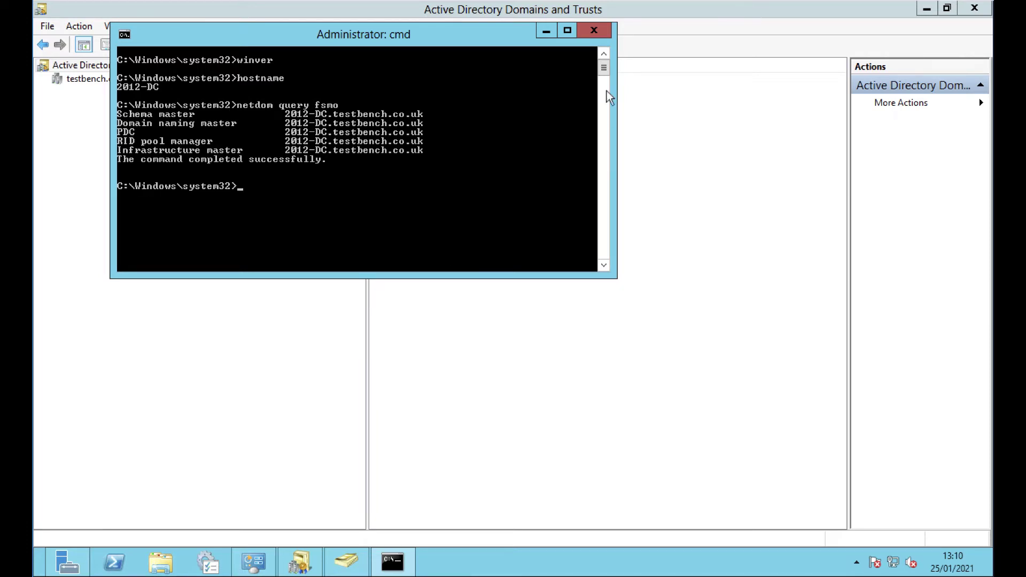
click(545, 31)
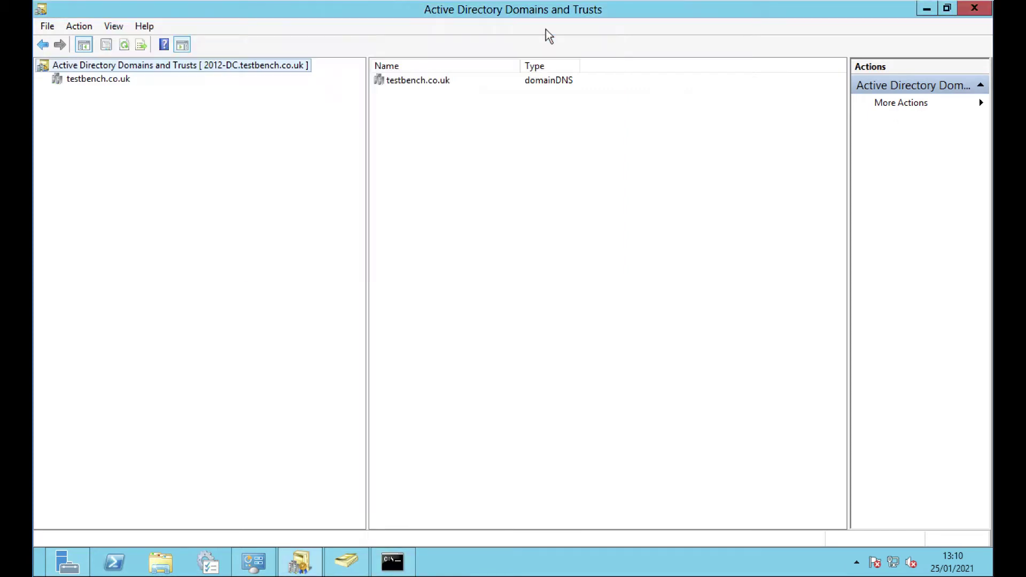
click(924, 7)
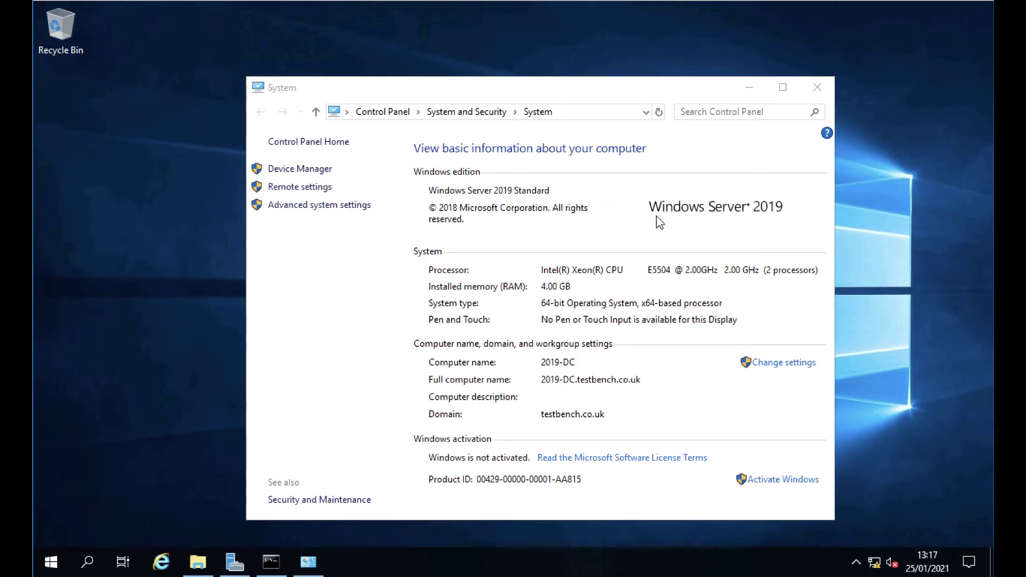
- Minimise the System window after confirming 2019-DC runs Server 2019 Standard in testbench.co.uk
click(749, 90)
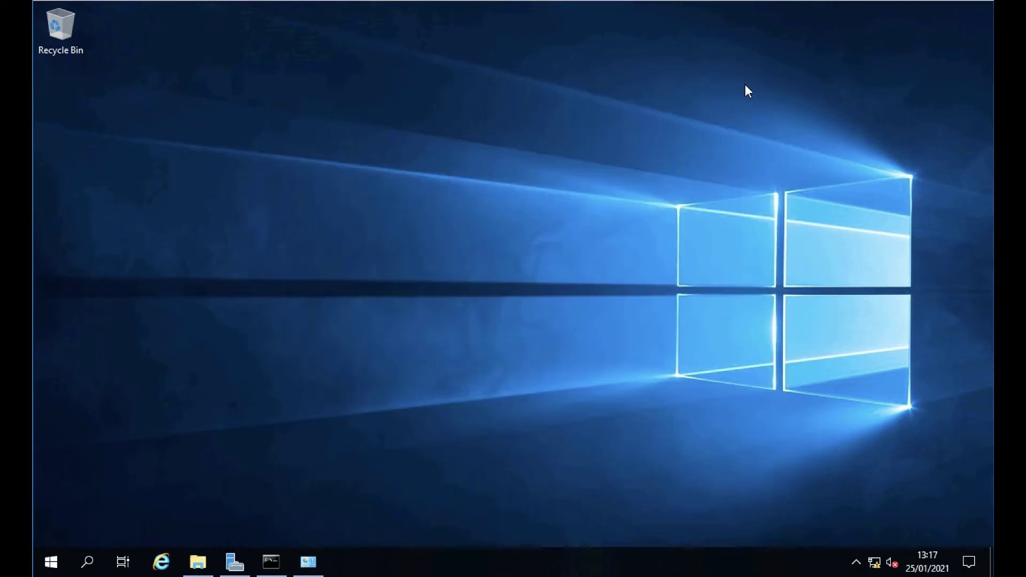
- Start Add Roles and Features with role-based installation and 2019-DC as destination
click(234, 562)
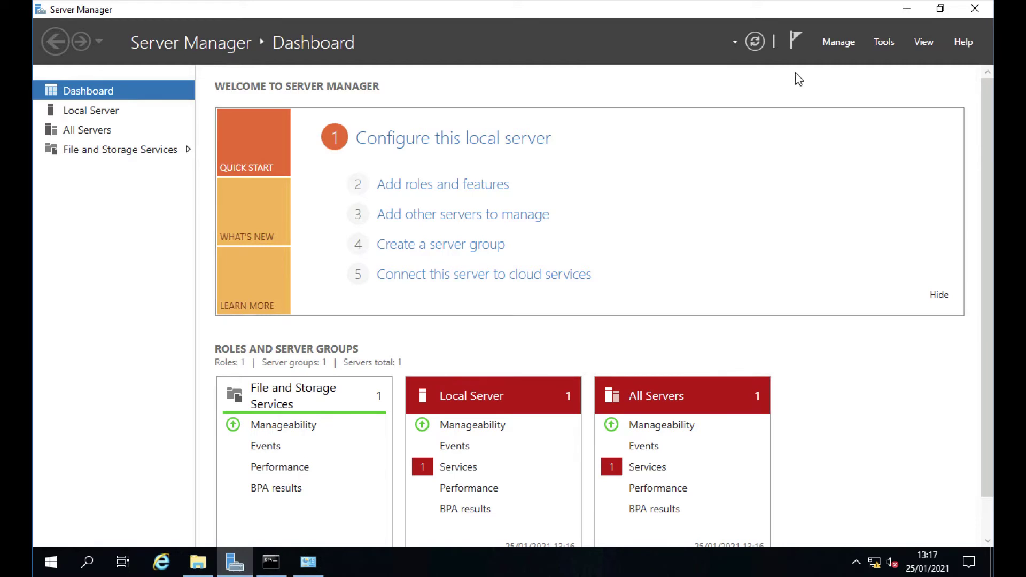
click(837, 41)
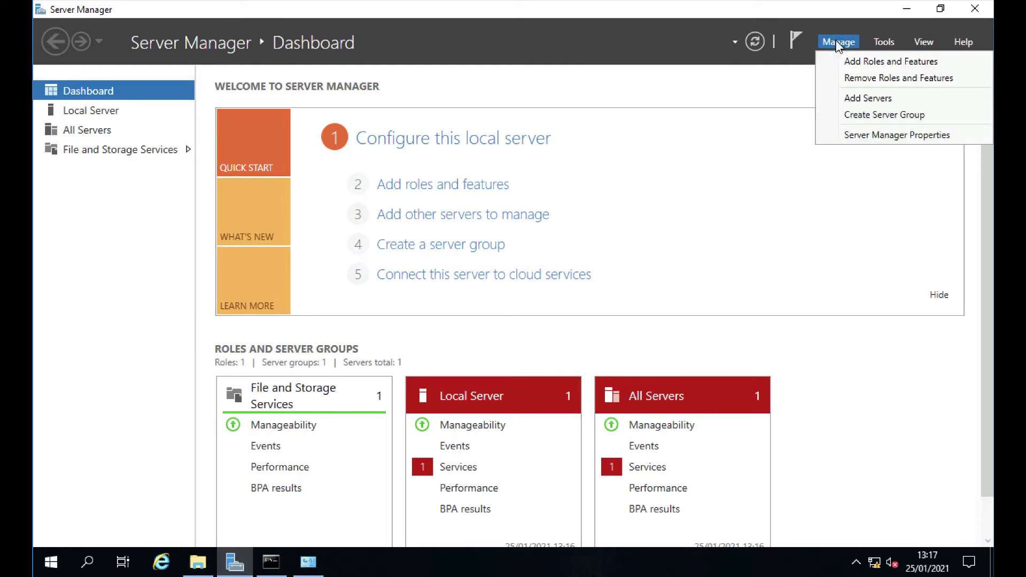
click(843, 64)
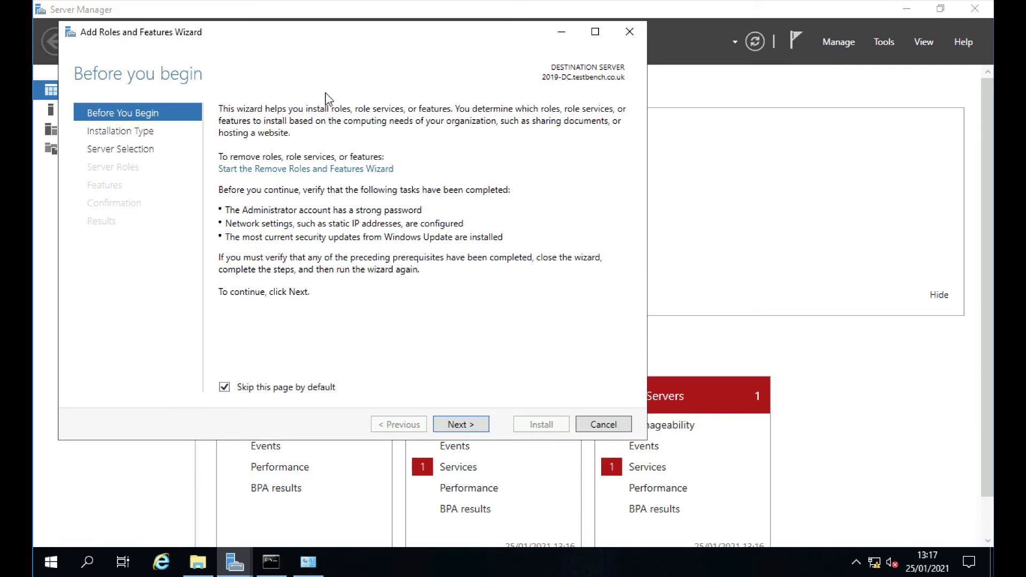
drag(321, 30, 492, 86)
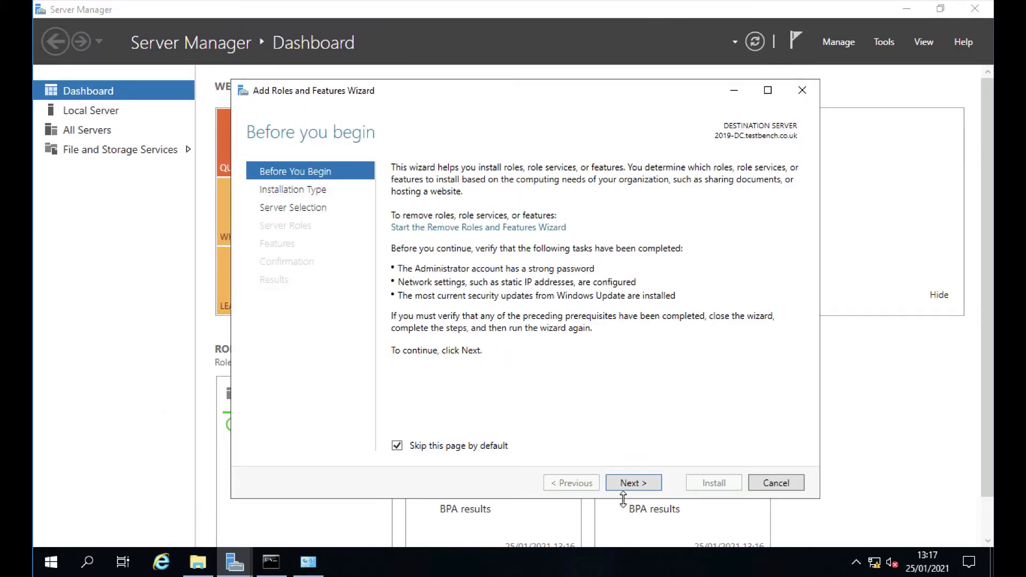
click(630, 483)
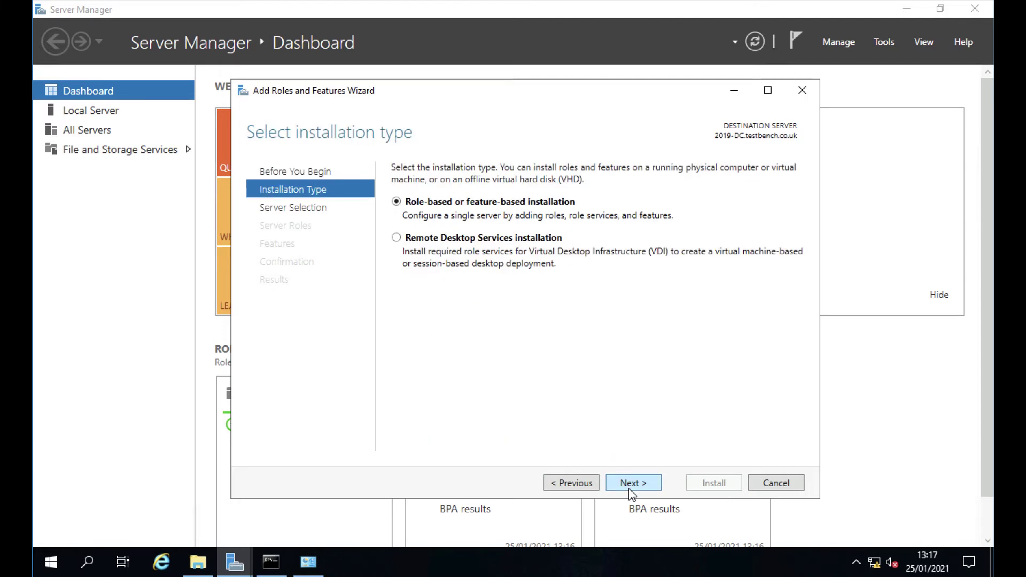
click(628, 483)
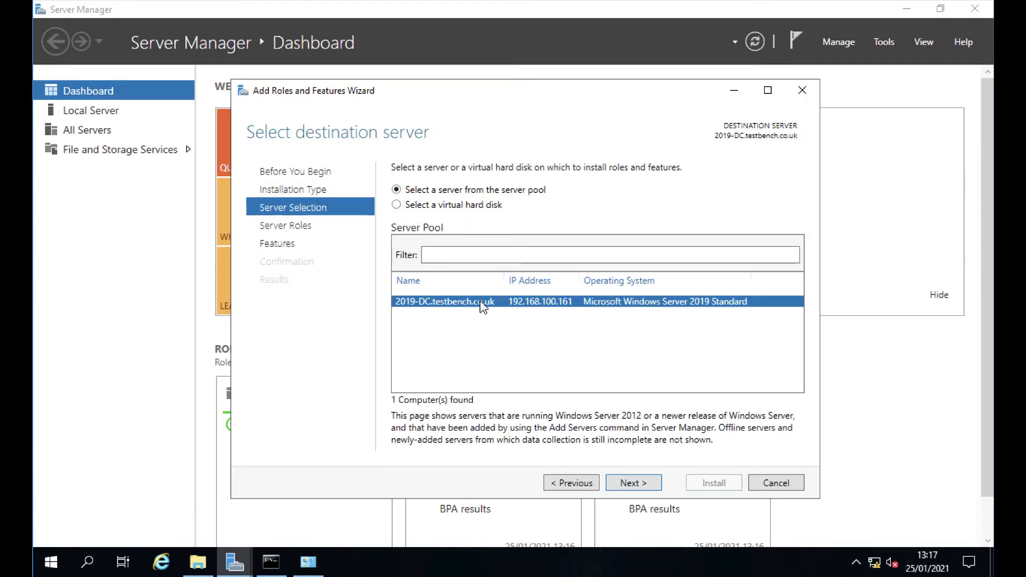
click(635, 488)
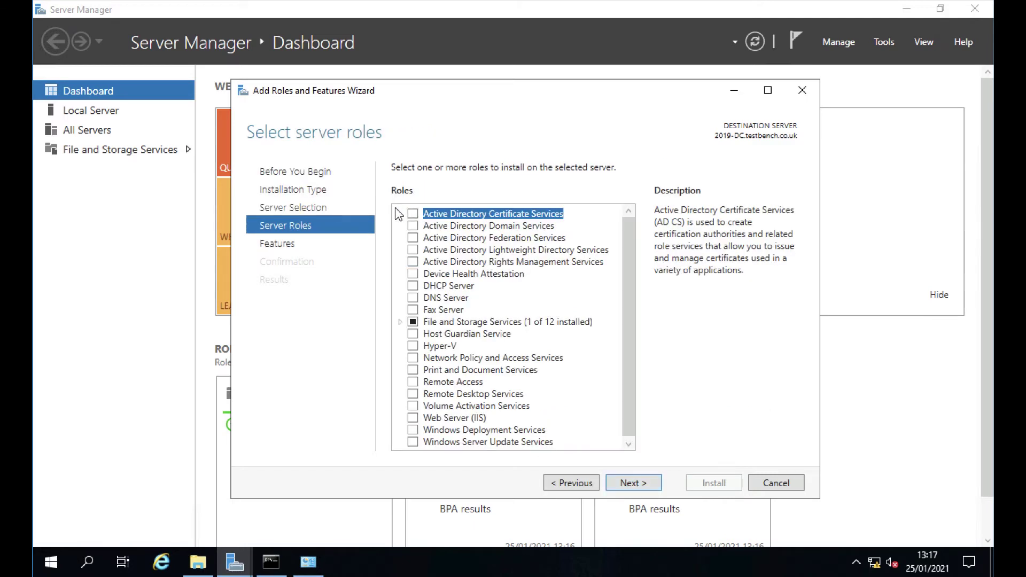
- Select Active Directory Domain Services with its required management features
click(413, 226)
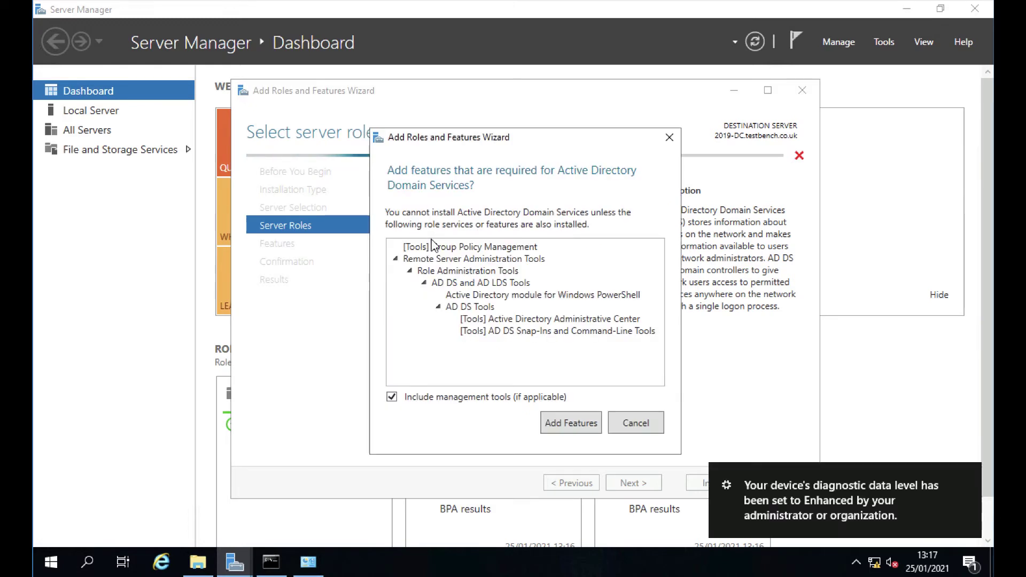
click(562, 422)
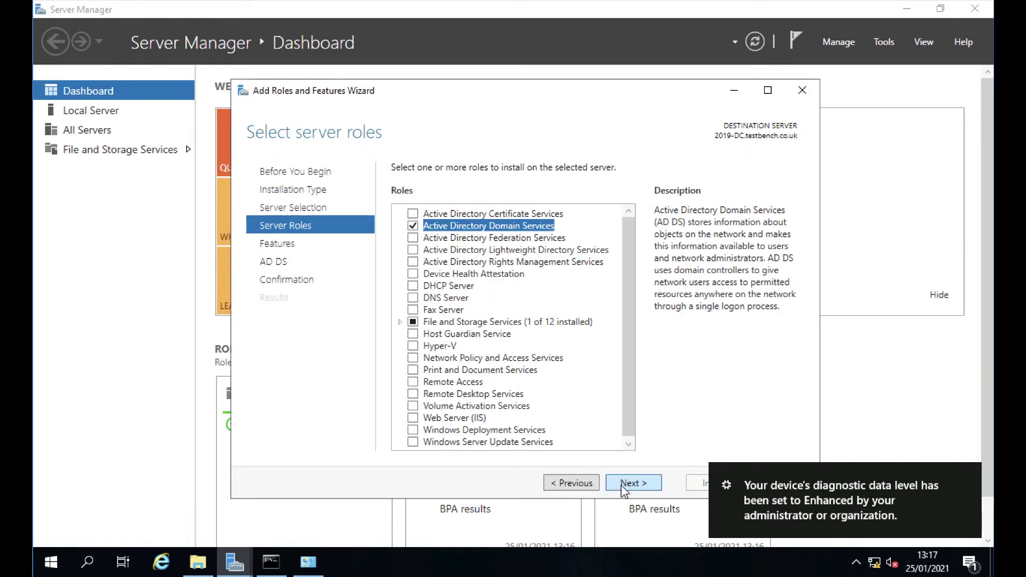
click(632, 484)
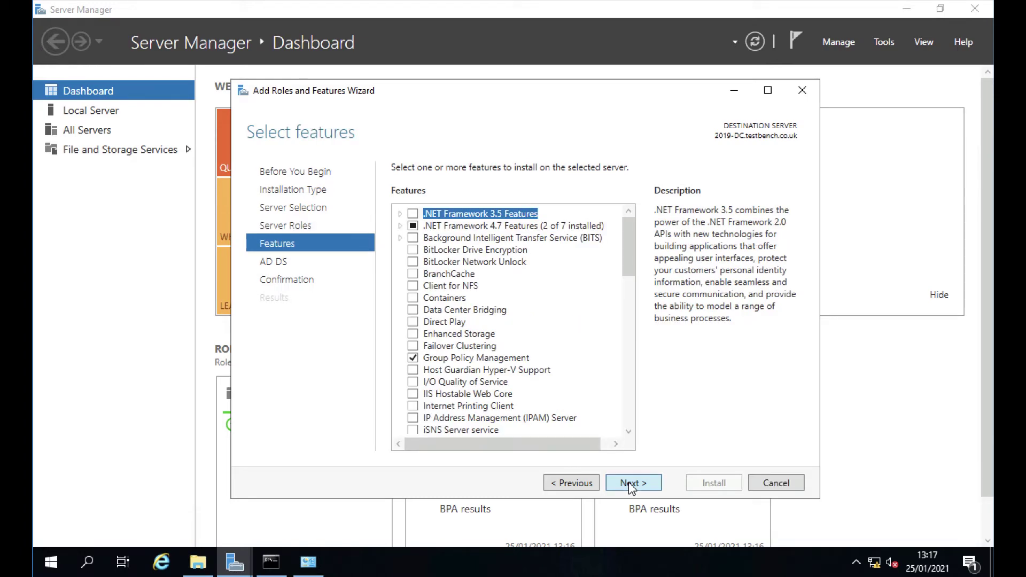
click(632, 484)
click(632, 483)
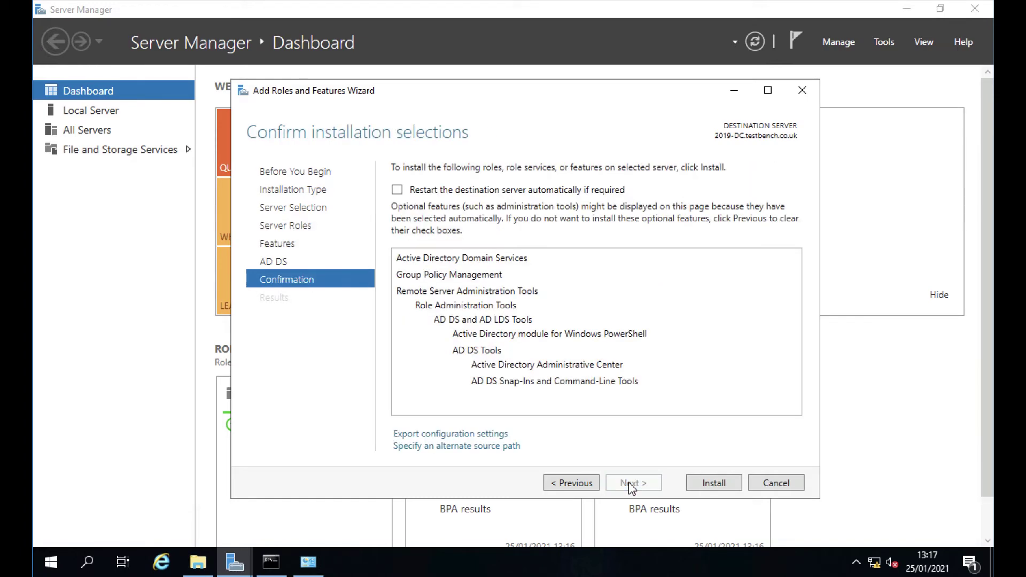
- Allow automatic restarts, install the AD DS role, and close the wizard when finished
click(397, 190)
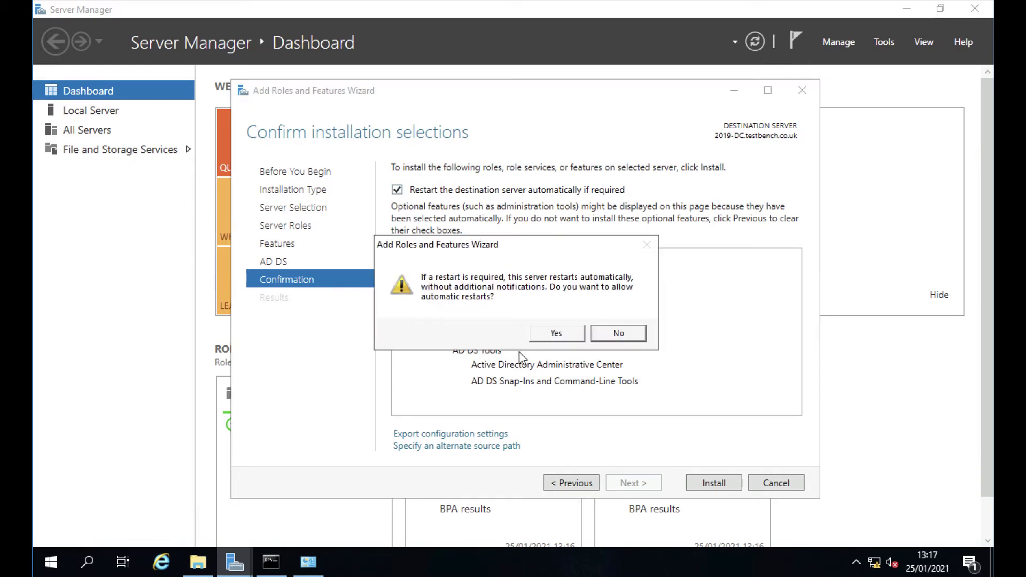
click(552, 334)
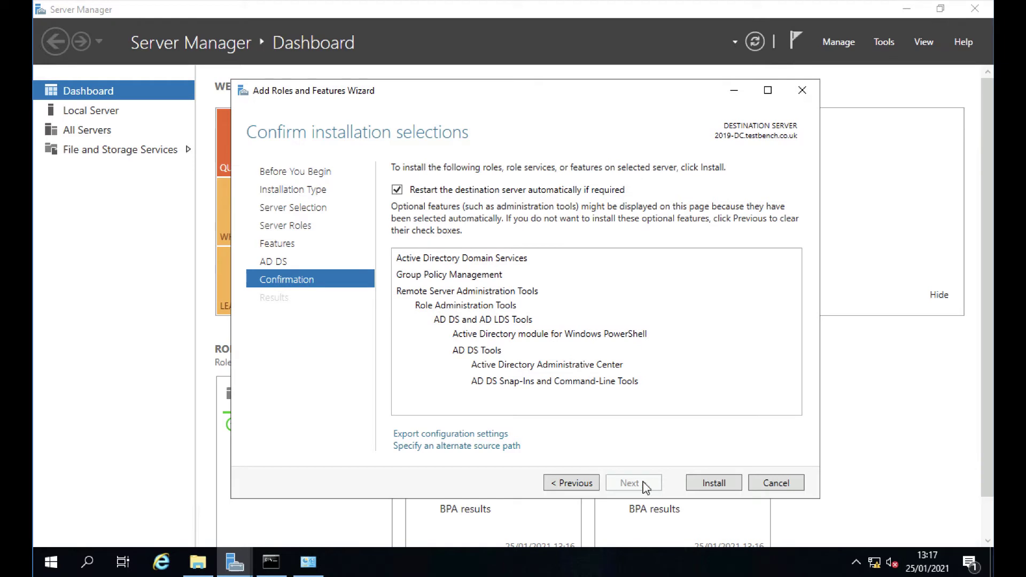
click(705, 483)
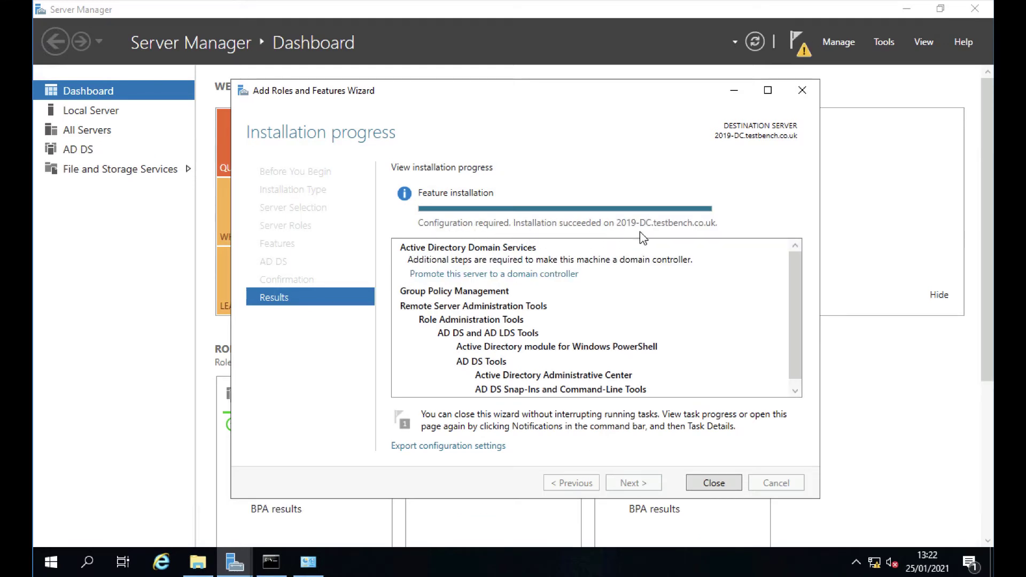
click(704, 483)
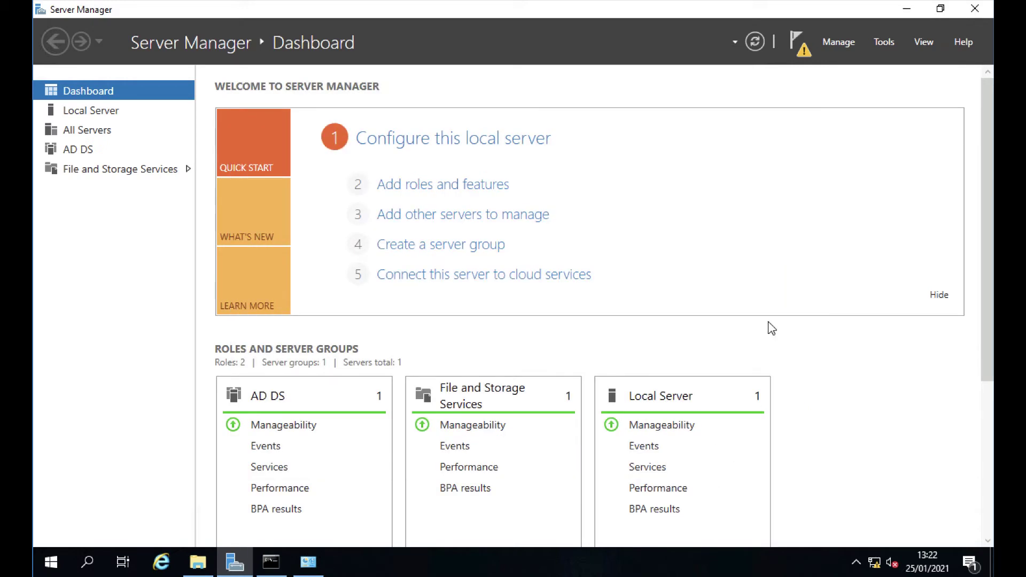
- Start promoting this server as an additional domain controller for testbench.co.uk
click(803, 48)
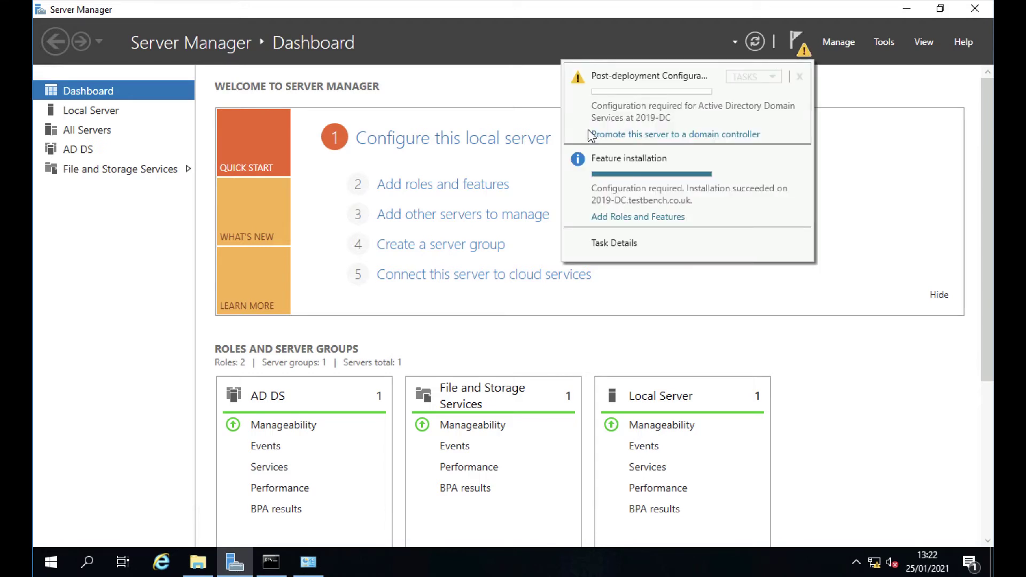
click(705, 136)
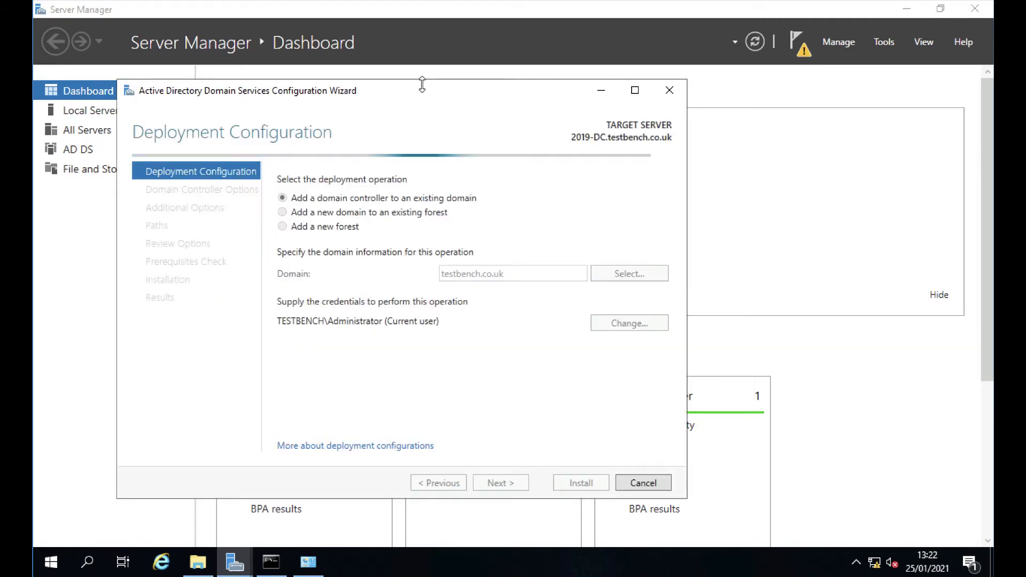
drag(419, 94, 530, 88)
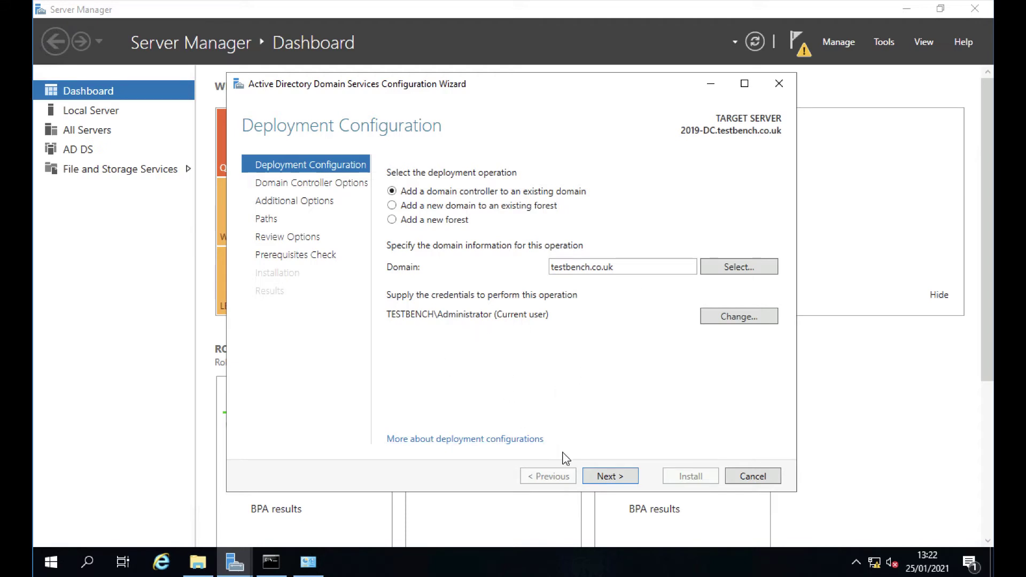
click(609, 481)
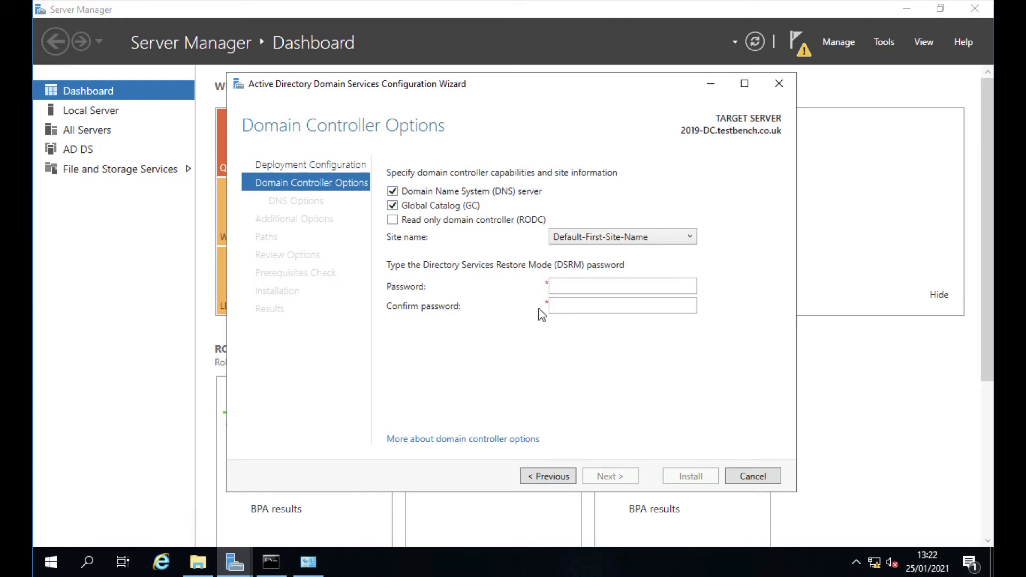
- Enter and confirm the Directory Services Restore Mode password
click(567, 283)
text(••••)
key(Tab)
text(•••••••••)
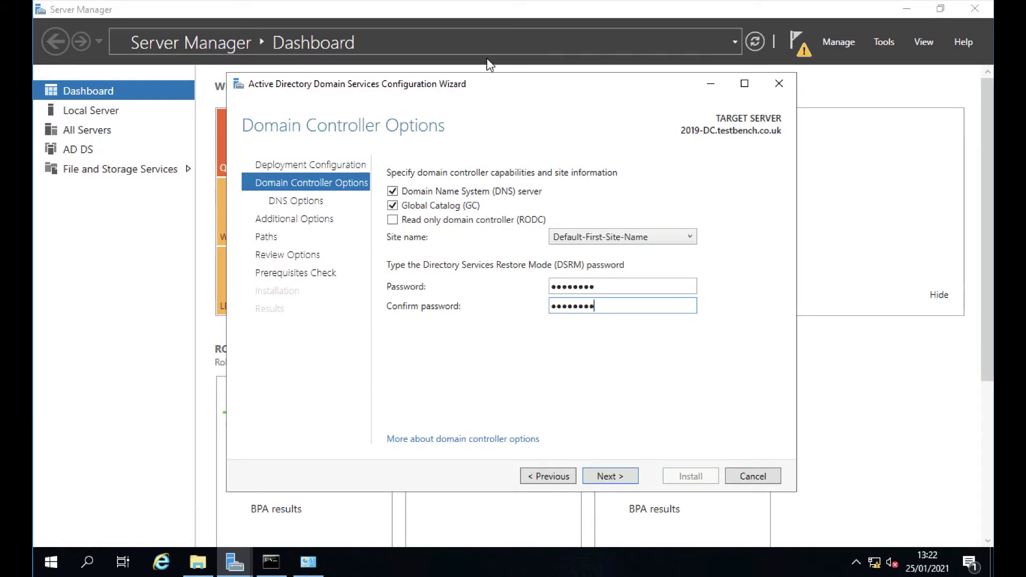
click(608, 480)
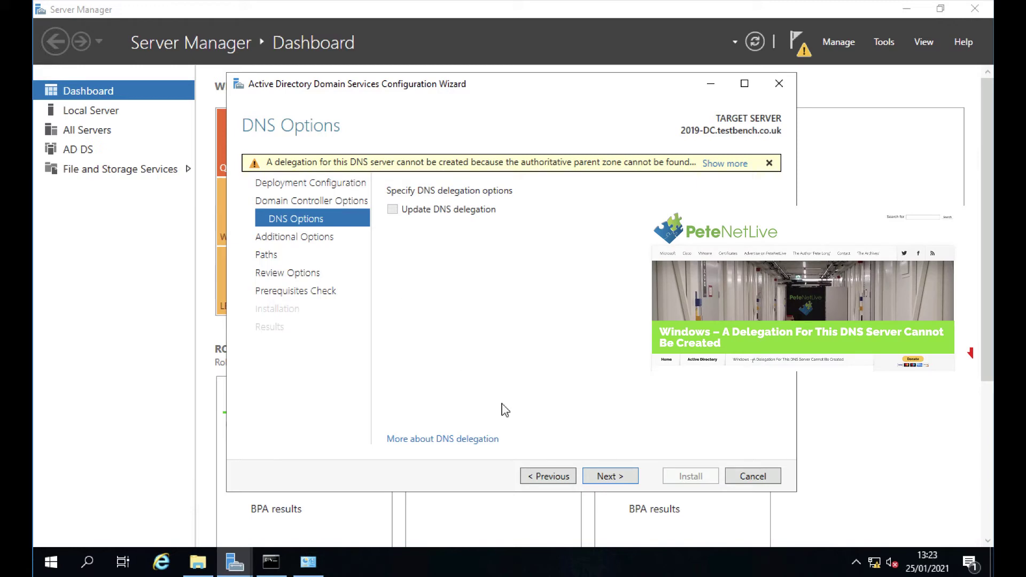
- Accept default DNS, replication, and folder settings, pass prerequisites, and install
click(609, 476)
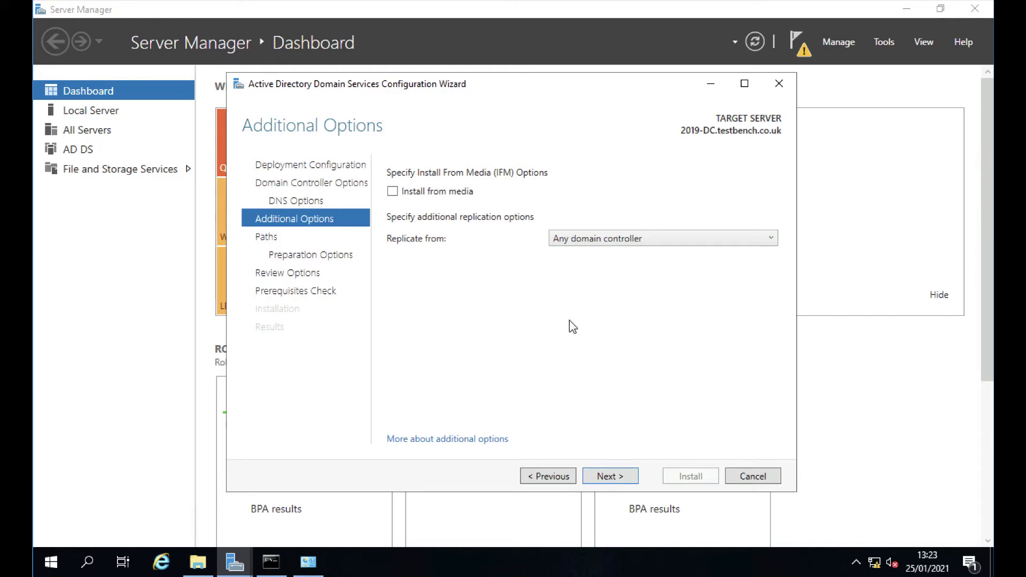
click(610, 476)
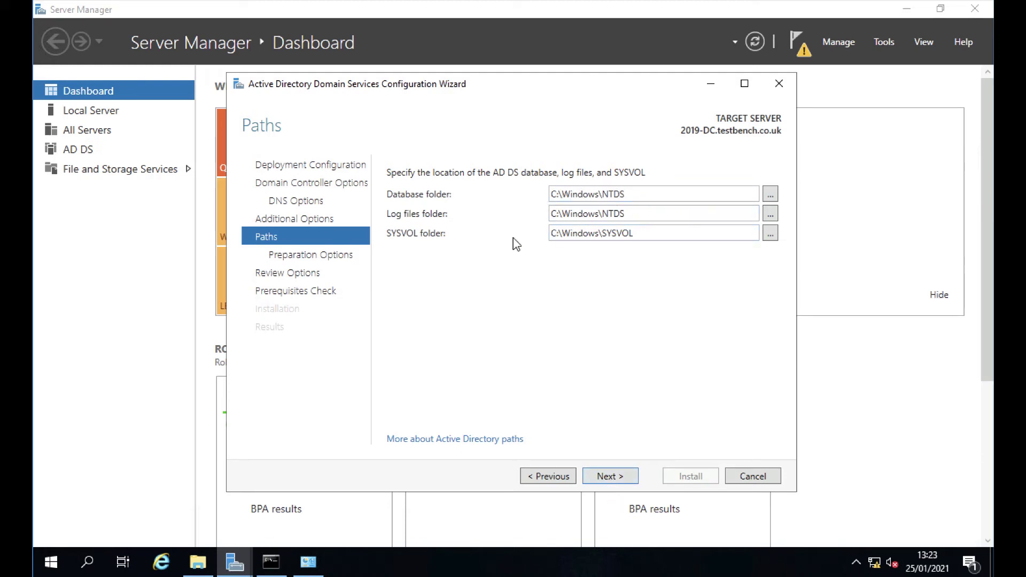
click(608, 479)
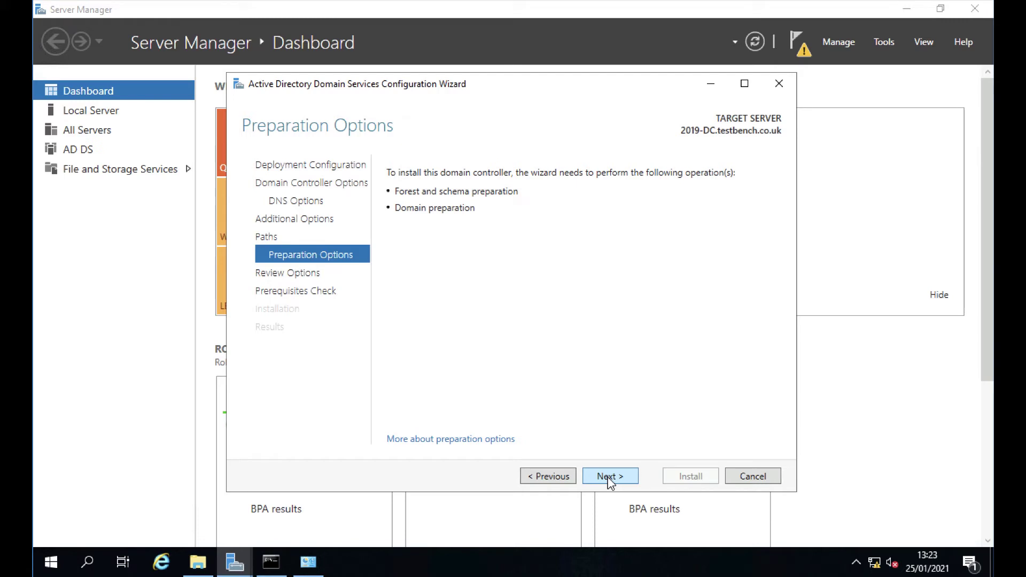
click(610, 478)
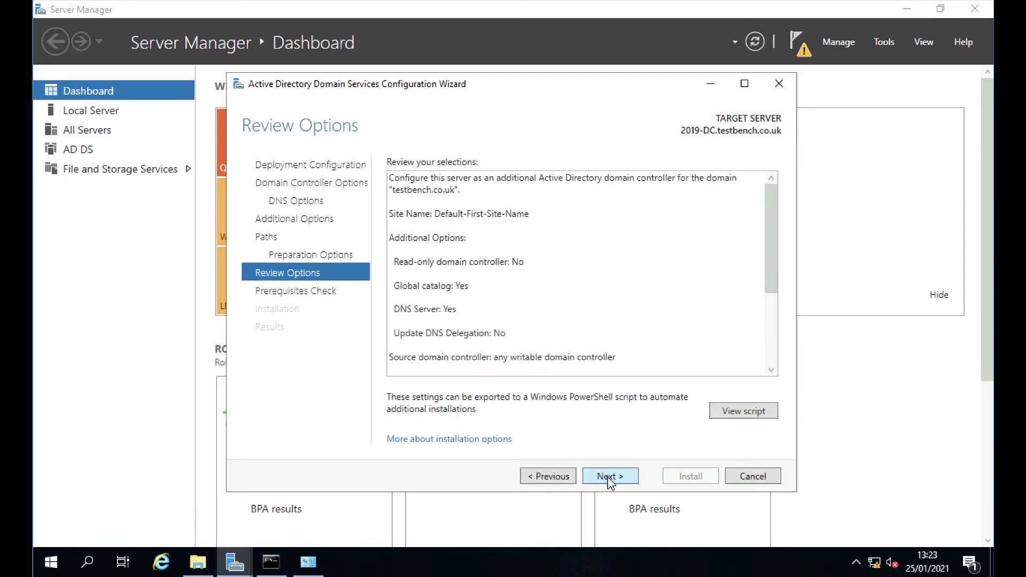
click(610, 478)
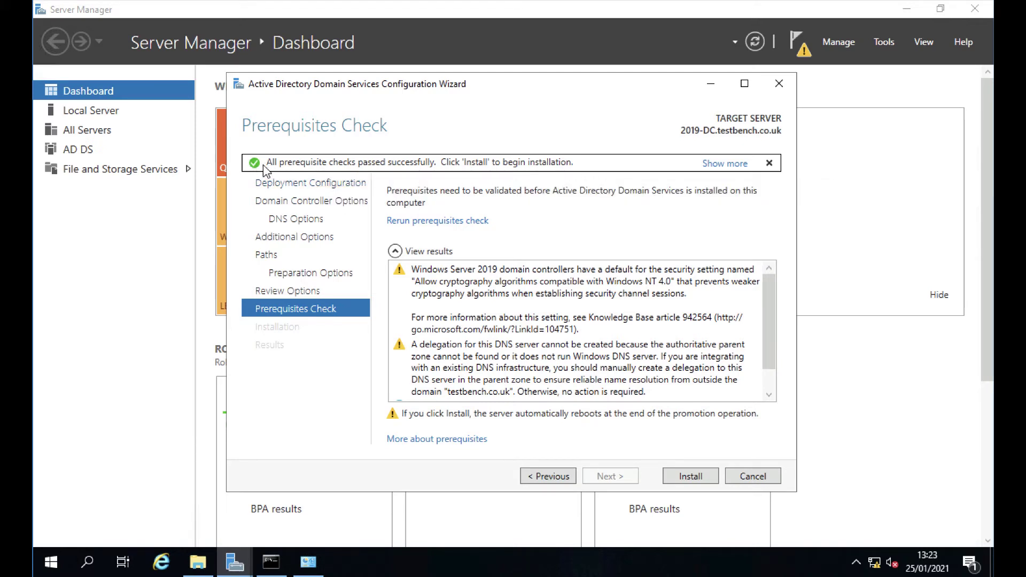
click(688, 476)
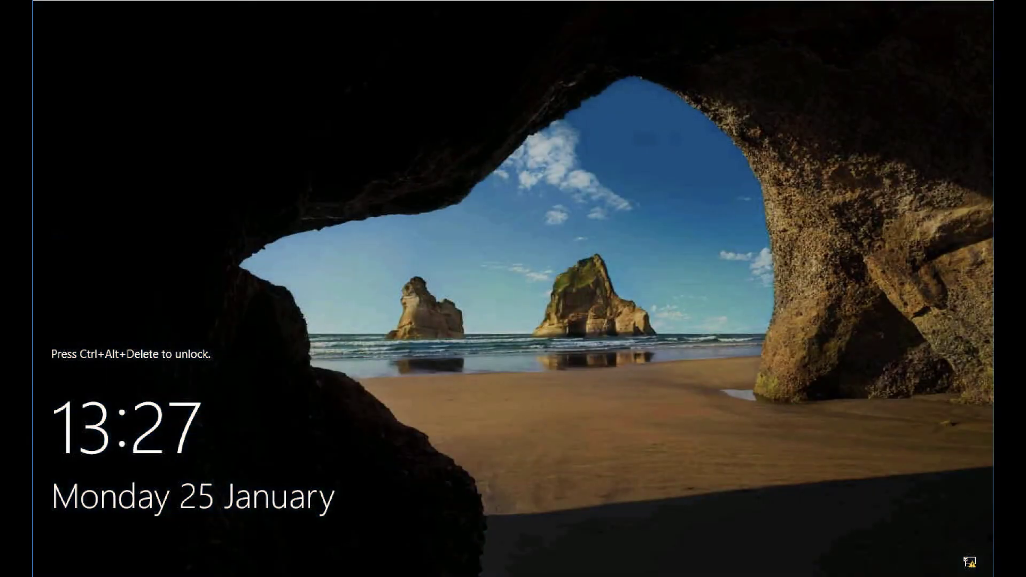
- Sign in as the domain administrator with the account password and minimise Server Manager
key(ctrl+alt+Delete)
text(******)
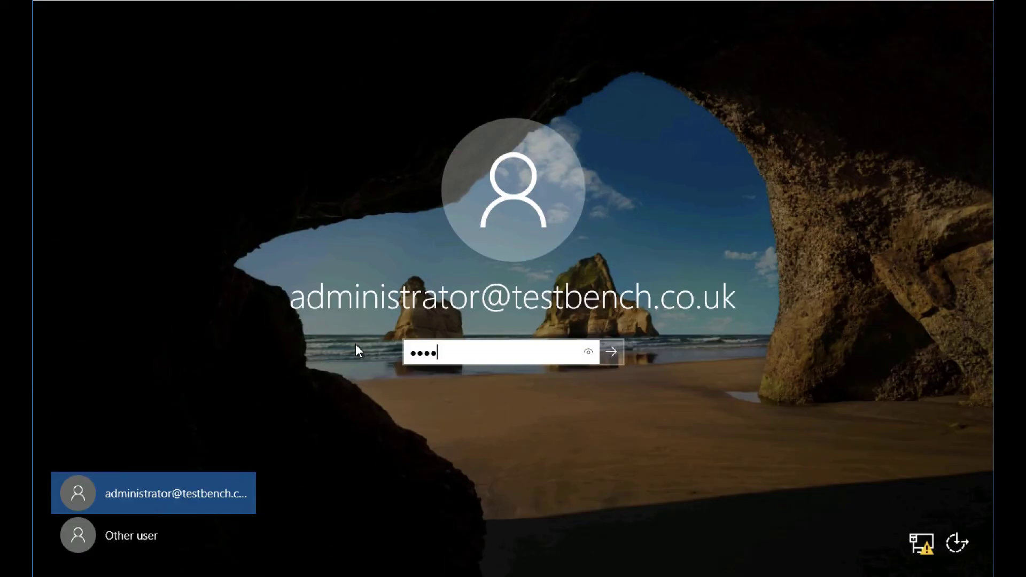
text(**)
key(Return)
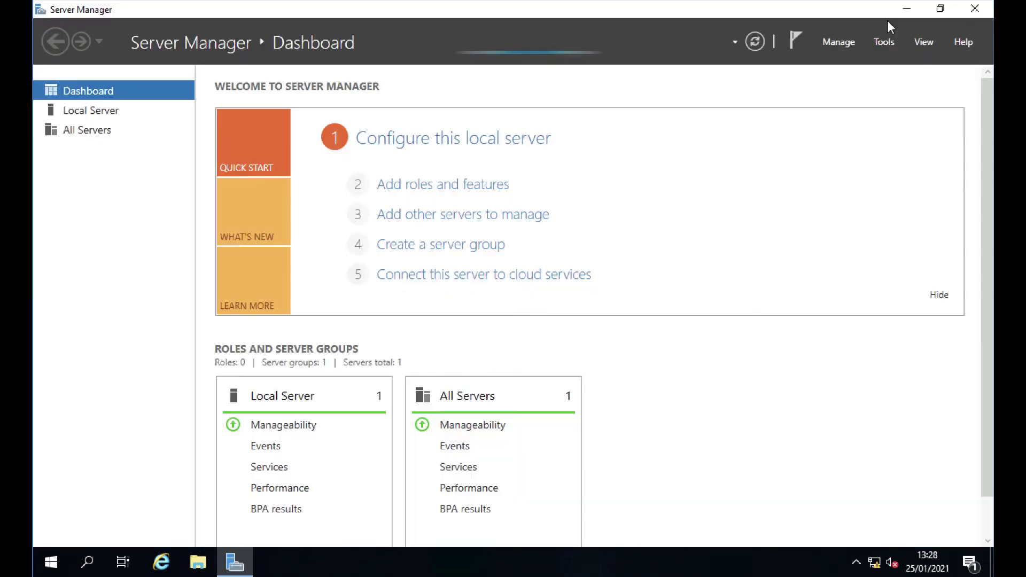
click(908, 7)
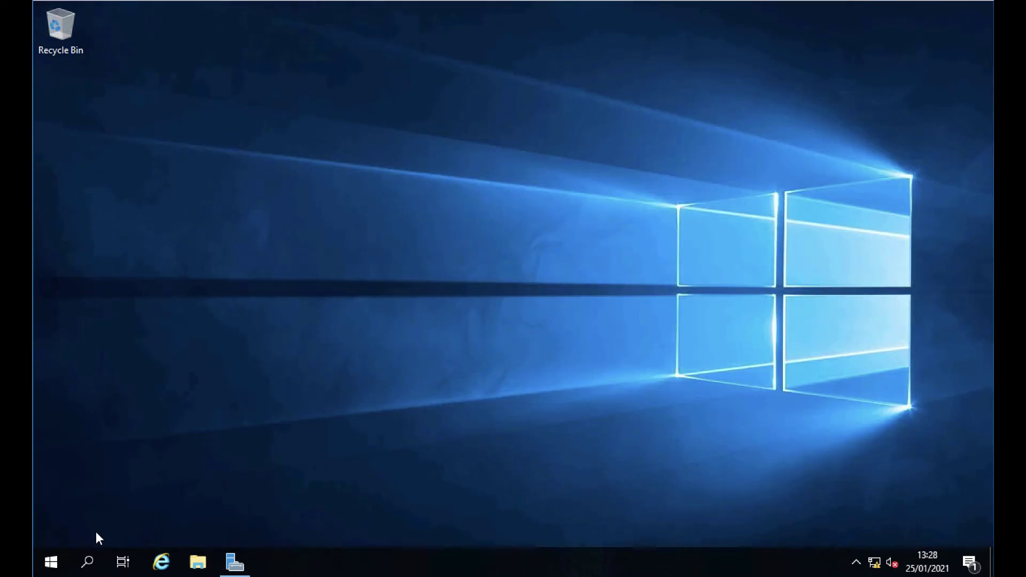
- Verify in ADUC that testbench.co.uk's Domain Controllers OU lists 2012-DC and 2019-DC, then minimise it
click(51, 567)
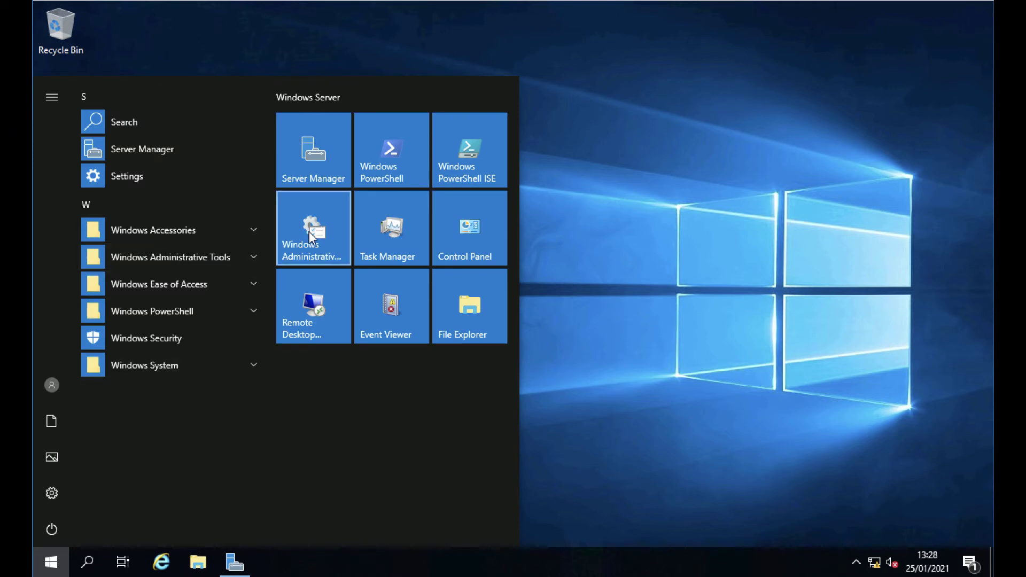
click(310, 232)
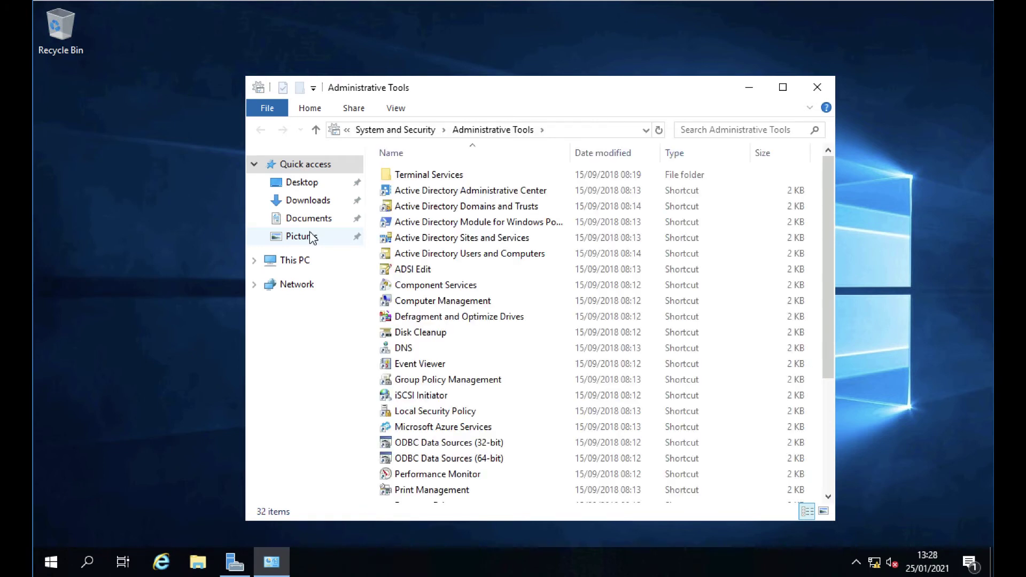
double_click(428, 252)
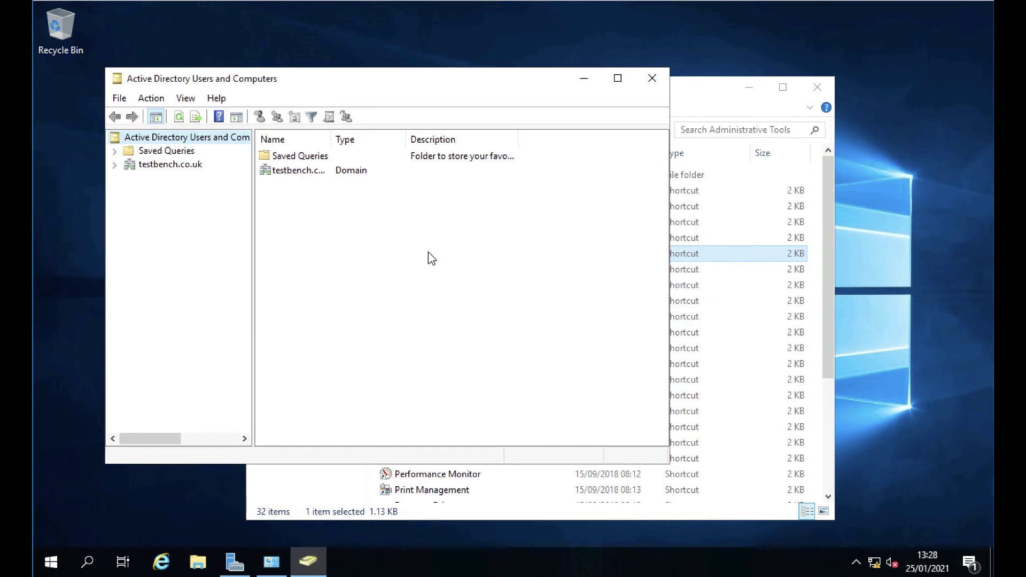
click(116, 166)
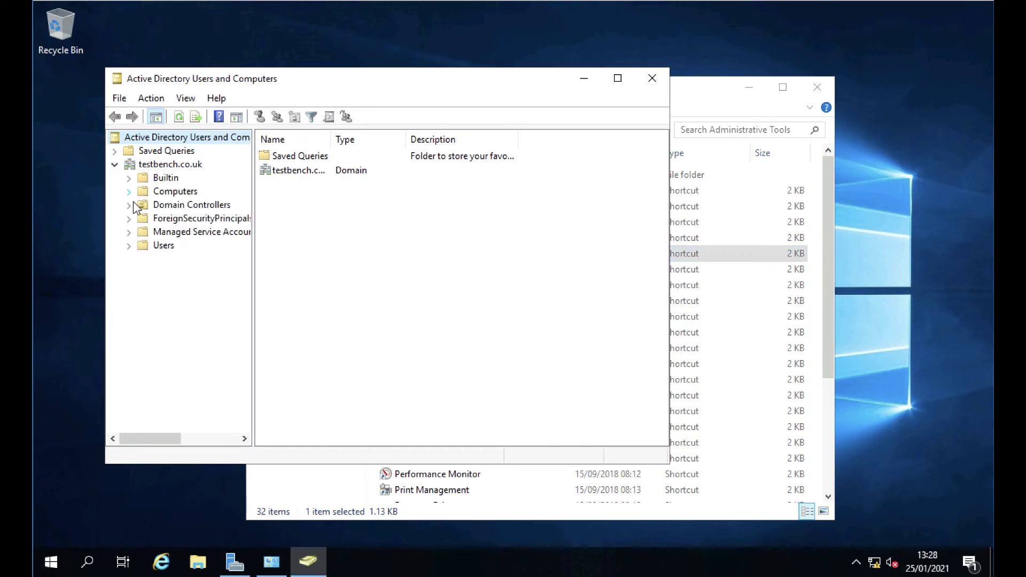
click(168, 209)
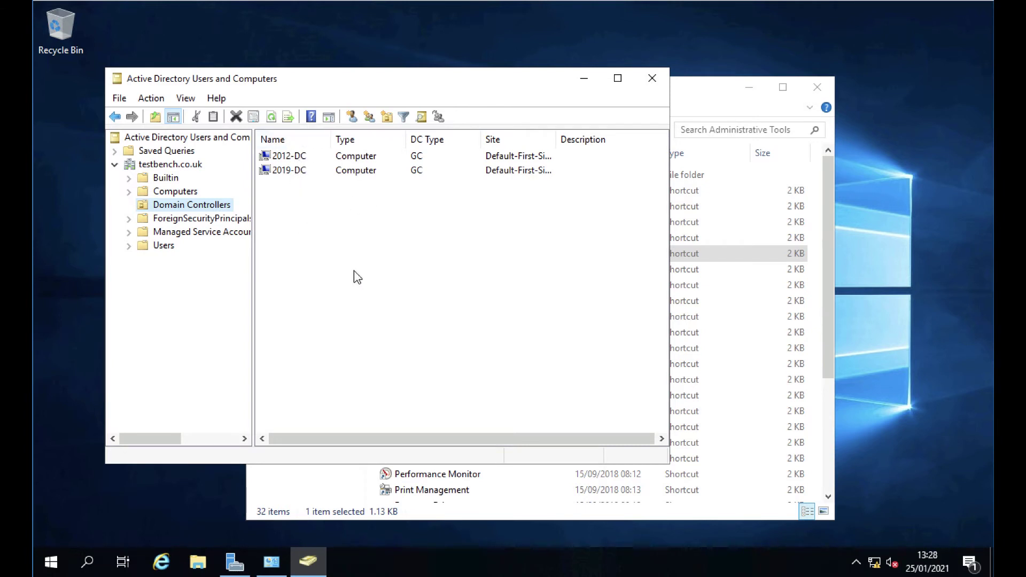
click(577, 75)
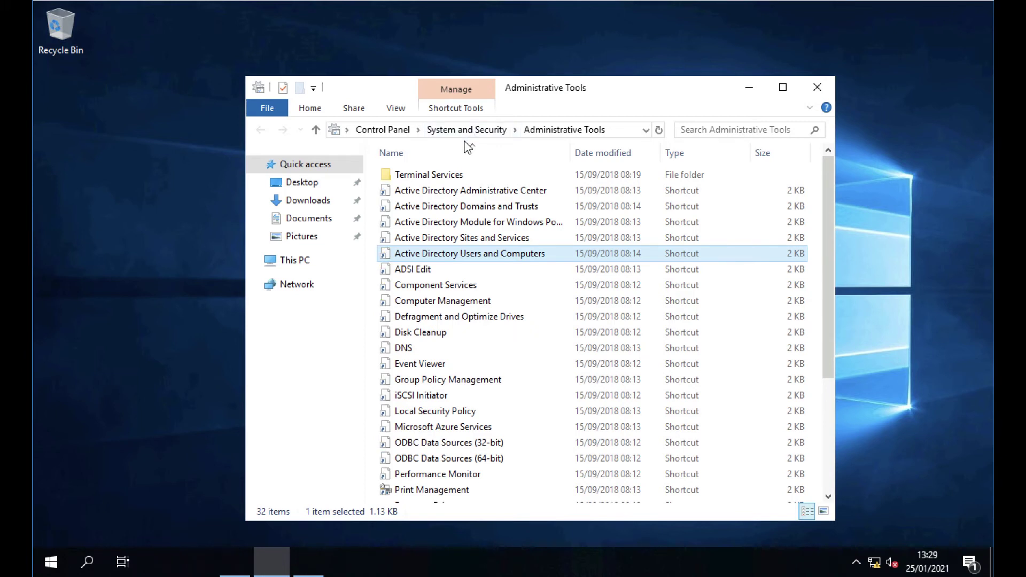
- Confirm the testbench.co.uk domain functional level is Windows Server 2012 and cannot be raised yet
double_click(429, 210)
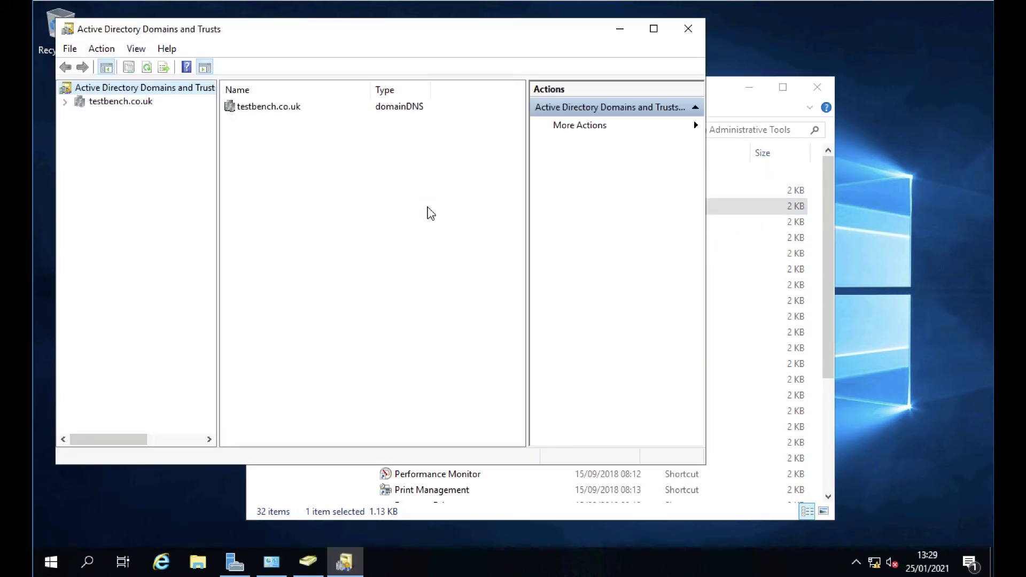
right_click(122, 104)
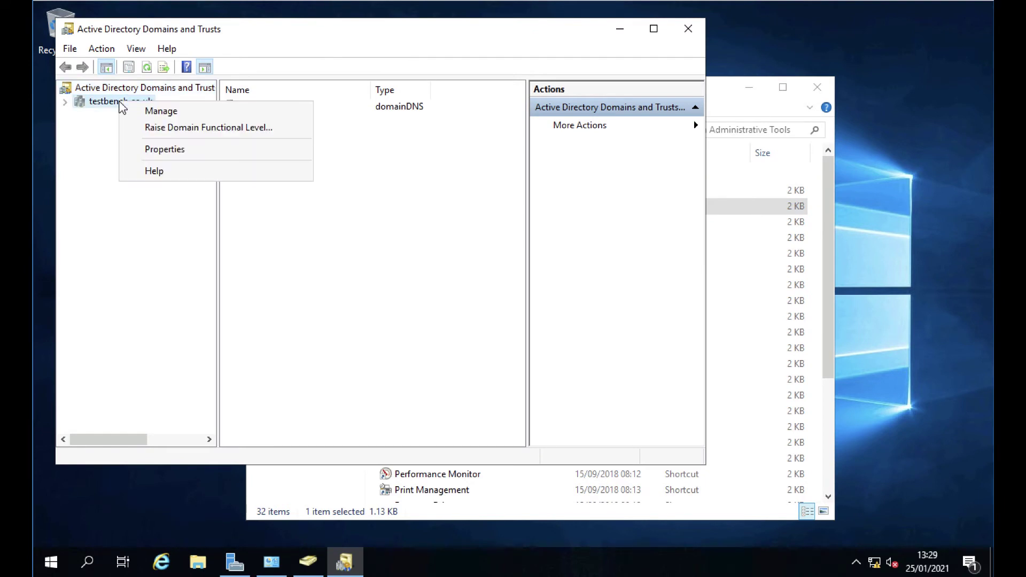
click(149, 128)
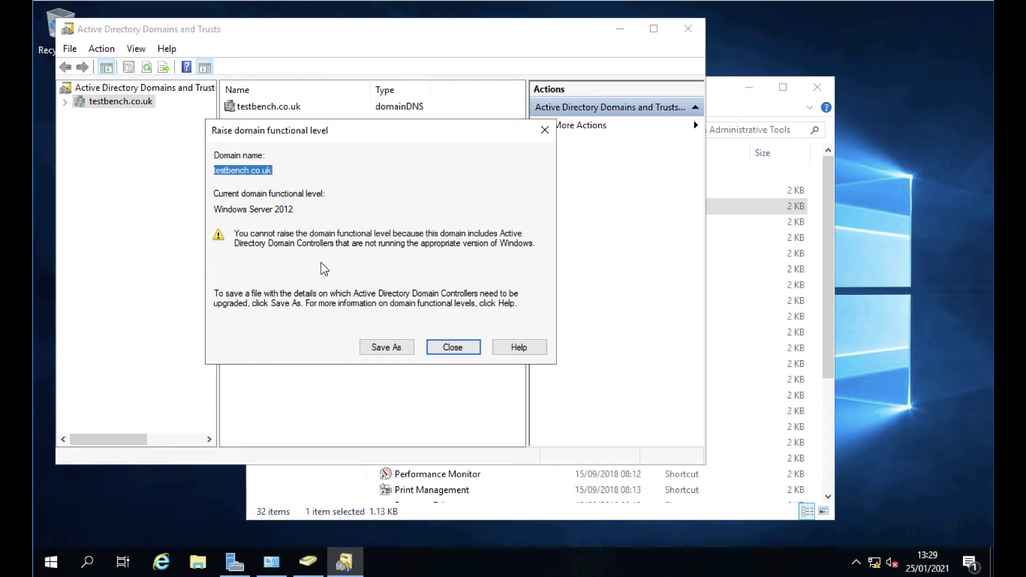
click(454, 347)
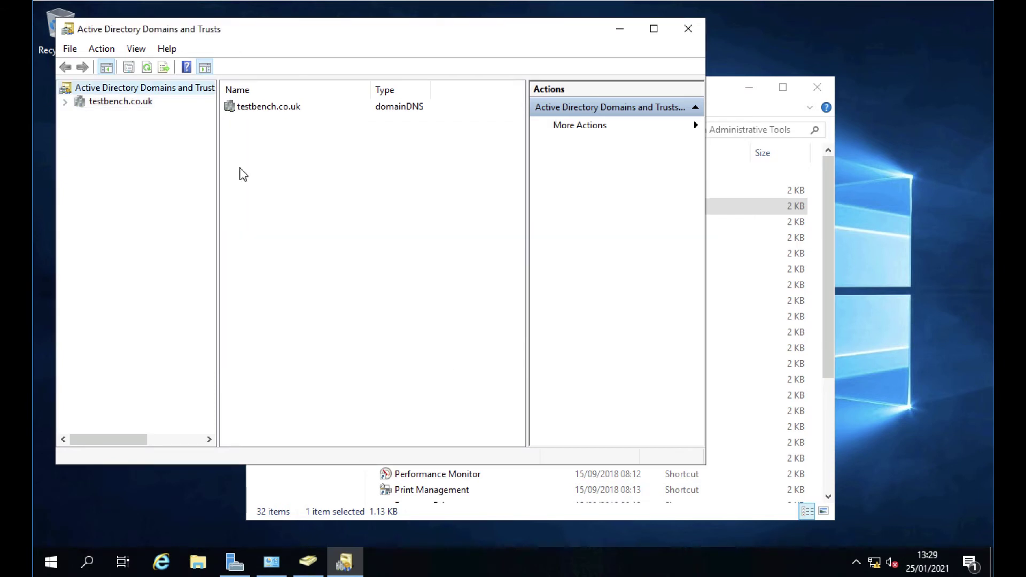
- Confirm the forest functional level also stays at Windows Server 2012, then minimize the consoles
right_click(145, 87)
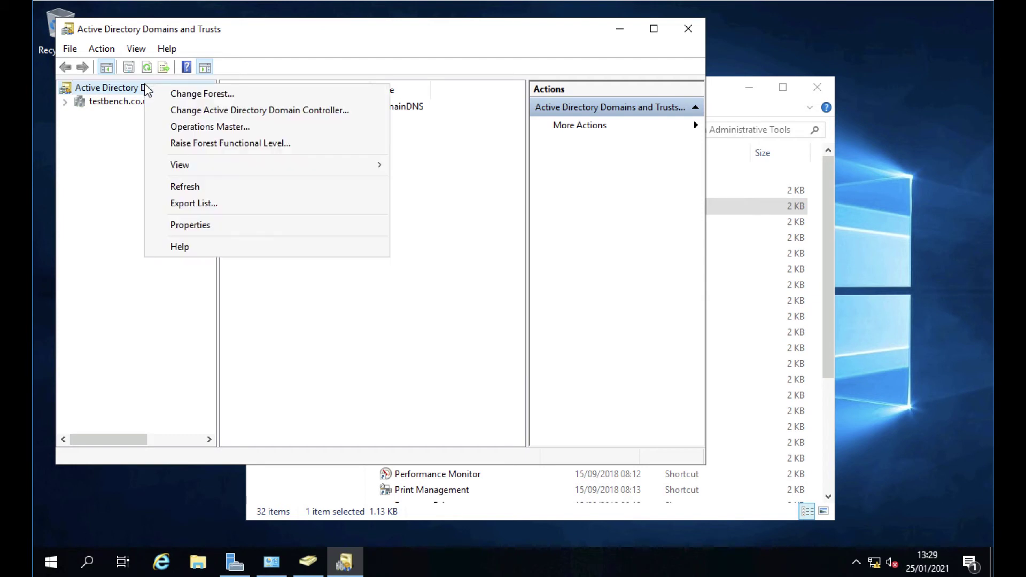
click(195, 143)
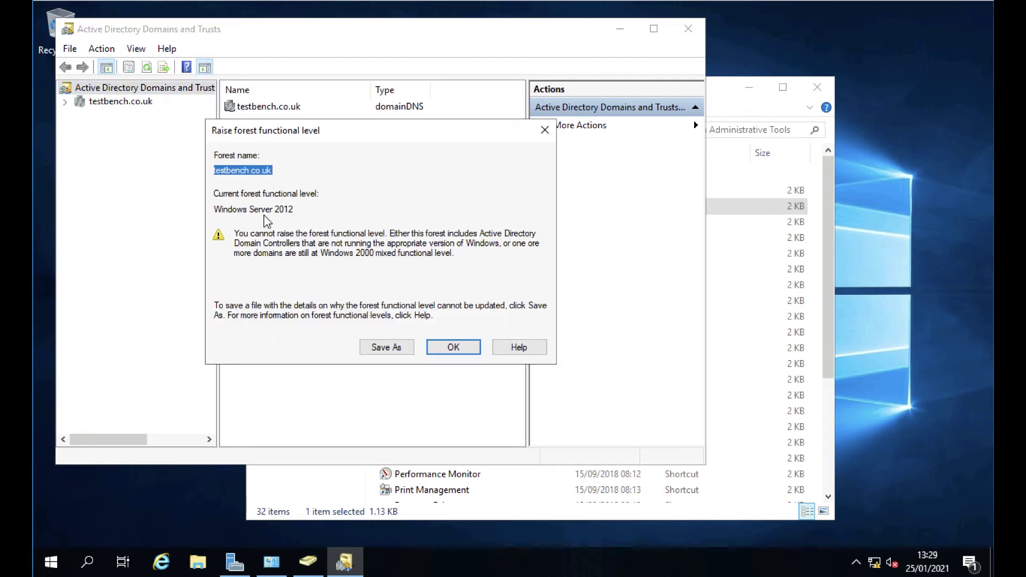
click(446, 349)
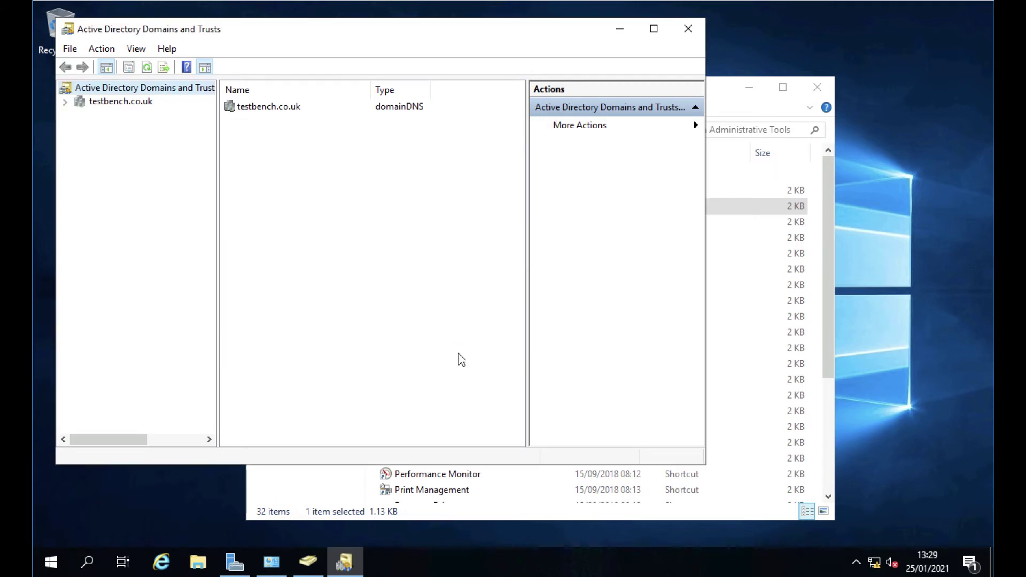
click(619, 29)
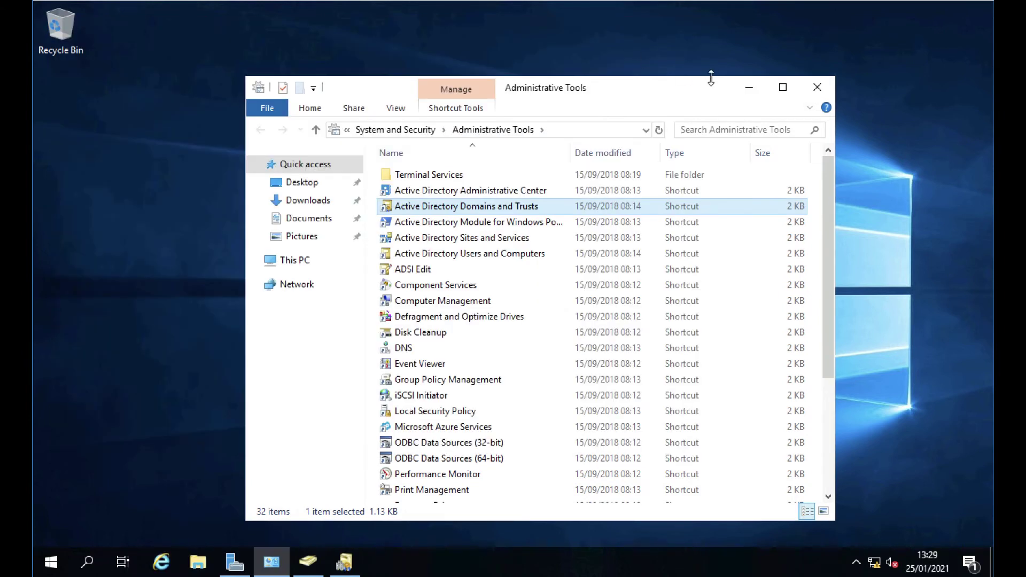
click(758, 91)
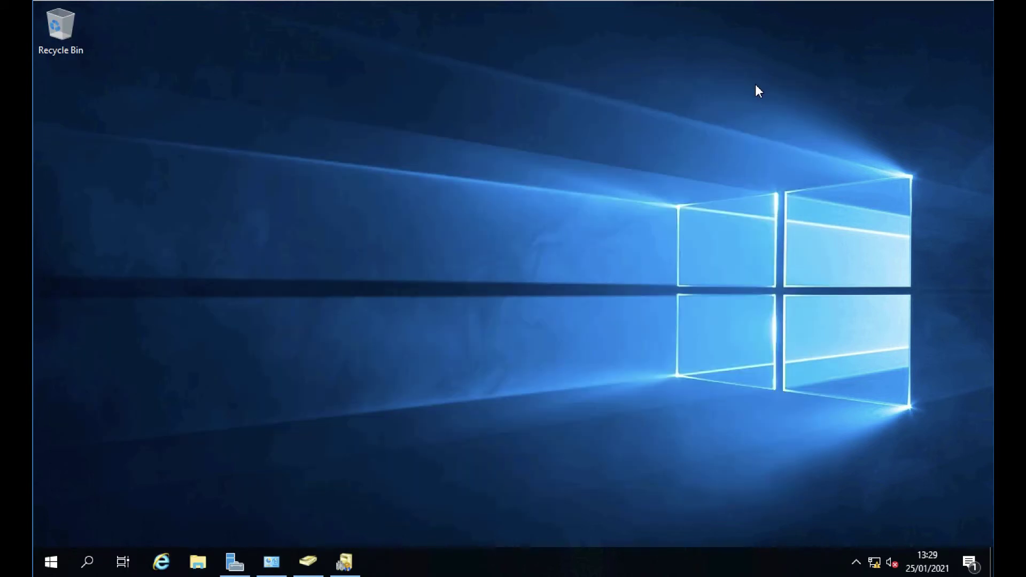
- Launch Windows PowerShell as administrator from the Start search
click(52, 562)
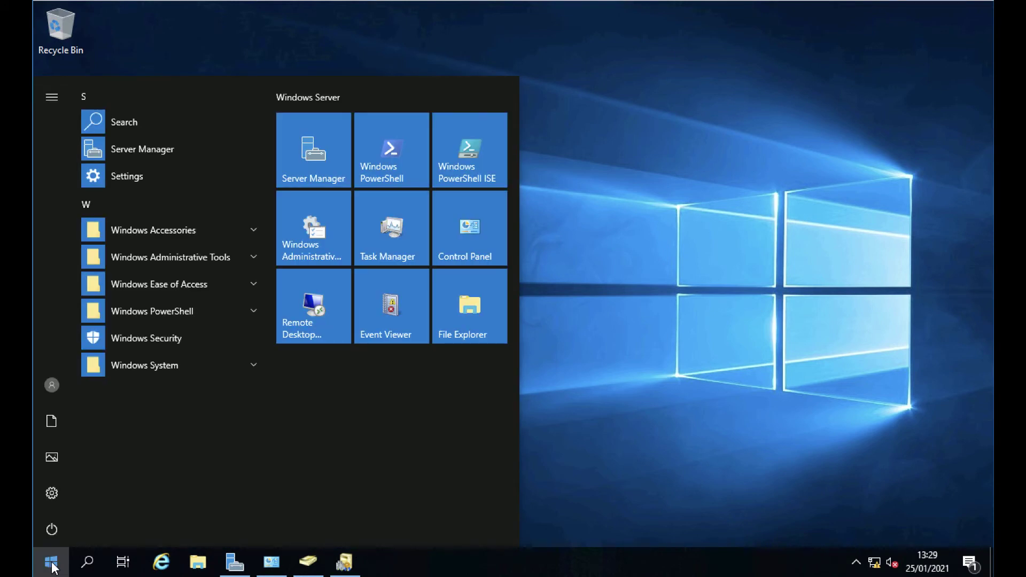
click(52, 563)
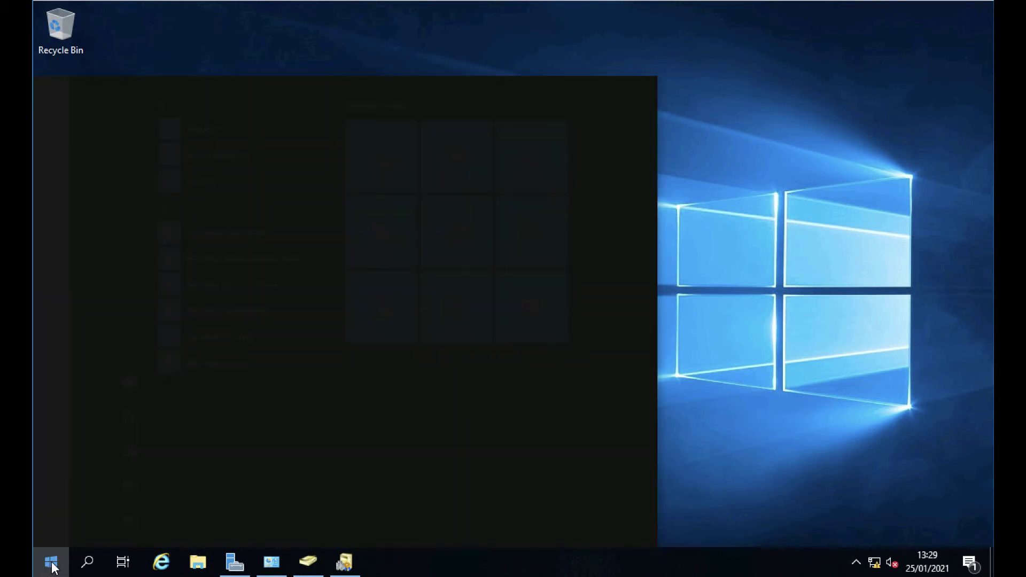
text(powershell)
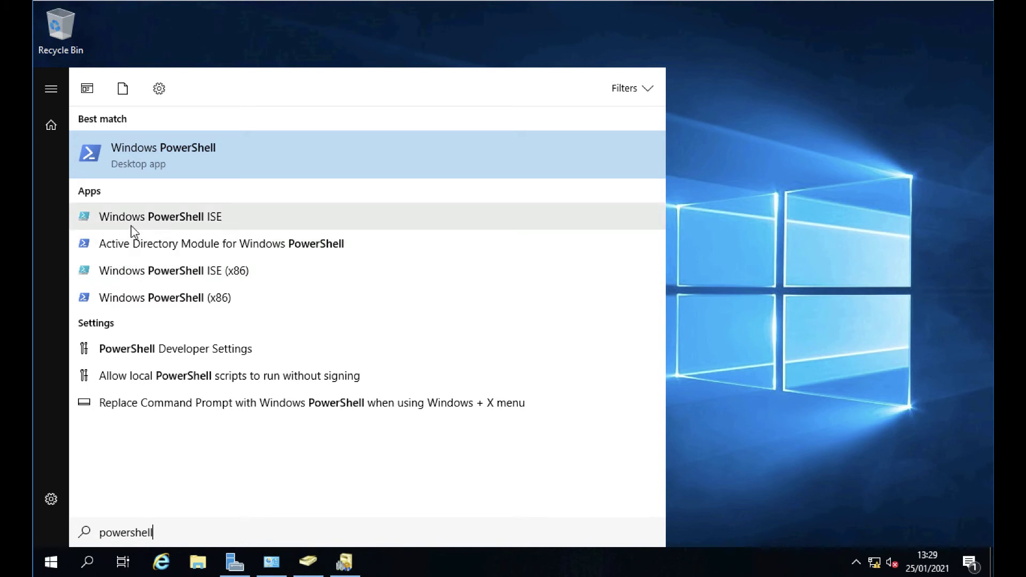
click(138, 171)
right_click(138, 171)
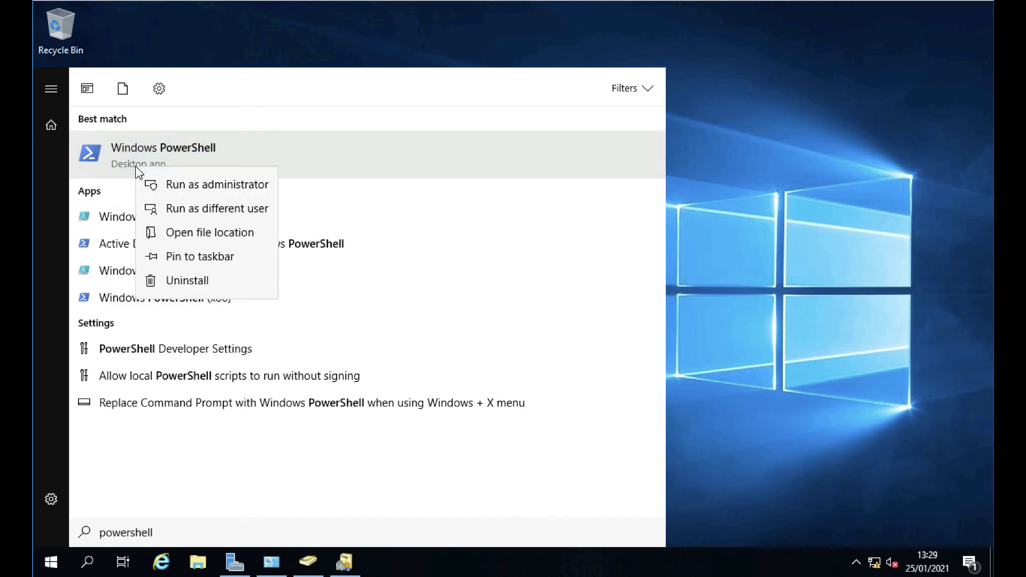
click(176, 186)
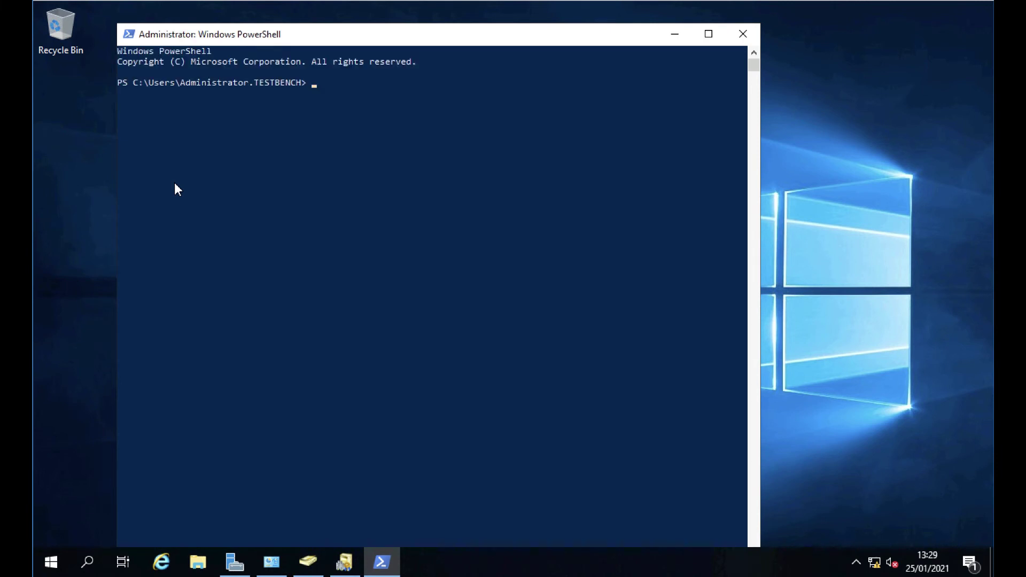
- Run netdom query fsmo showing 2012-DC holds all five roles, then paste the Move-ADDirectoryServerOperationMasterRole command
text(netdom query fsmo)
key(Return)
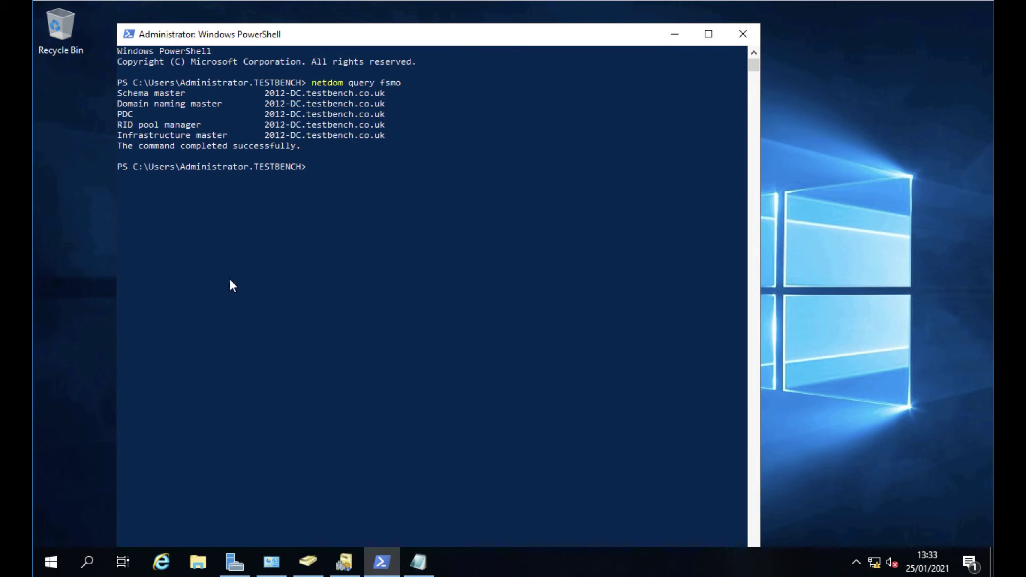
text(Move-ADDirectoryServerOperationMasterRole -Identity 2019-DC -OperationMasterRole SchemaMaster,  DomainNamingMaster, PDCEmulator, RIDMaster, InfrastructureMaster)
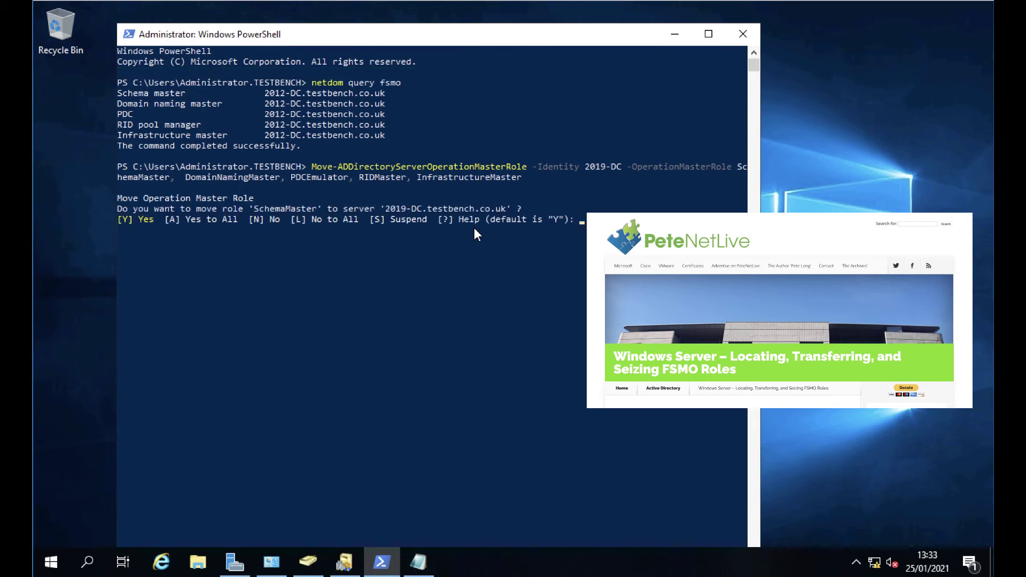
- Answer A (Yes to All) to transfer all five FSMO roles to 2019-DC
text(A)
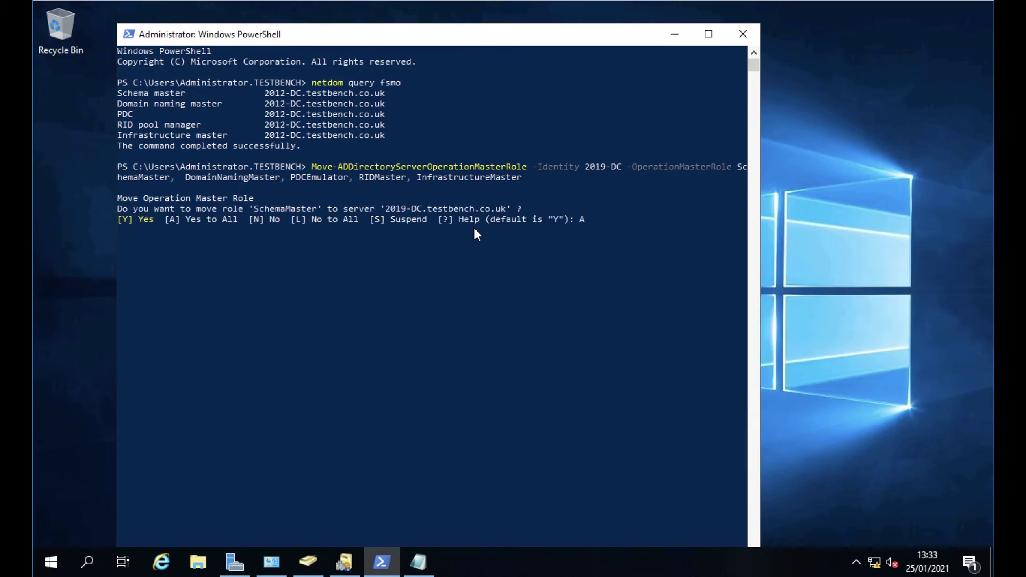
key(Return)
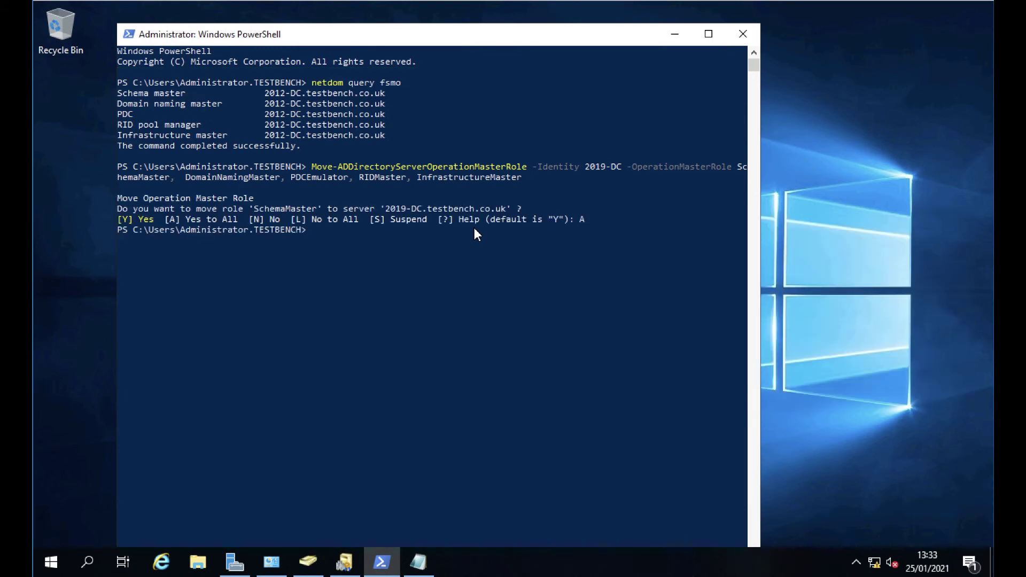
key(Return)
key(Return)
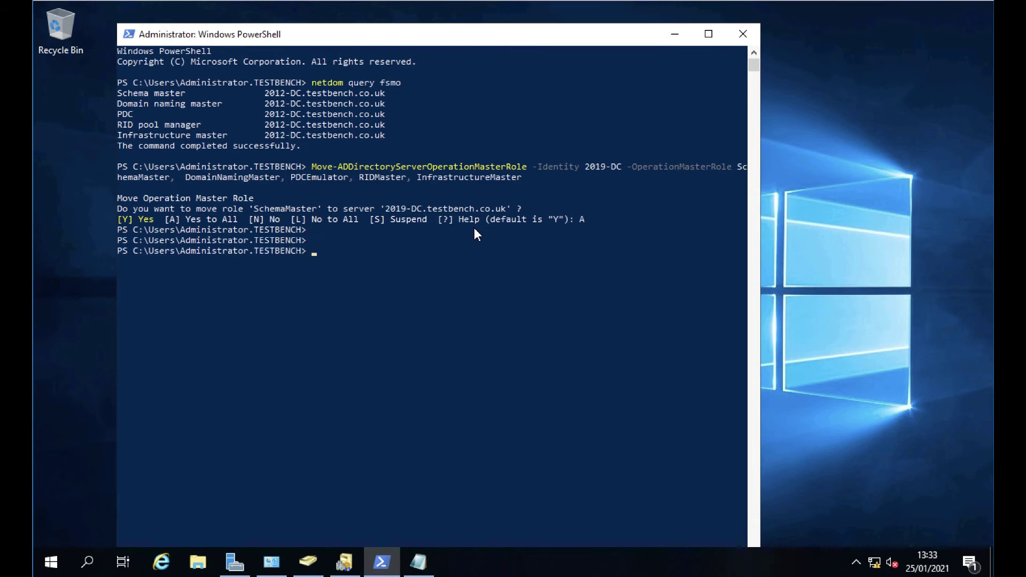
- Rerun netdom query fsmo to verify 2019-DC.testbench.co.uk holds every role, then minimize PowerShell
key(Up)
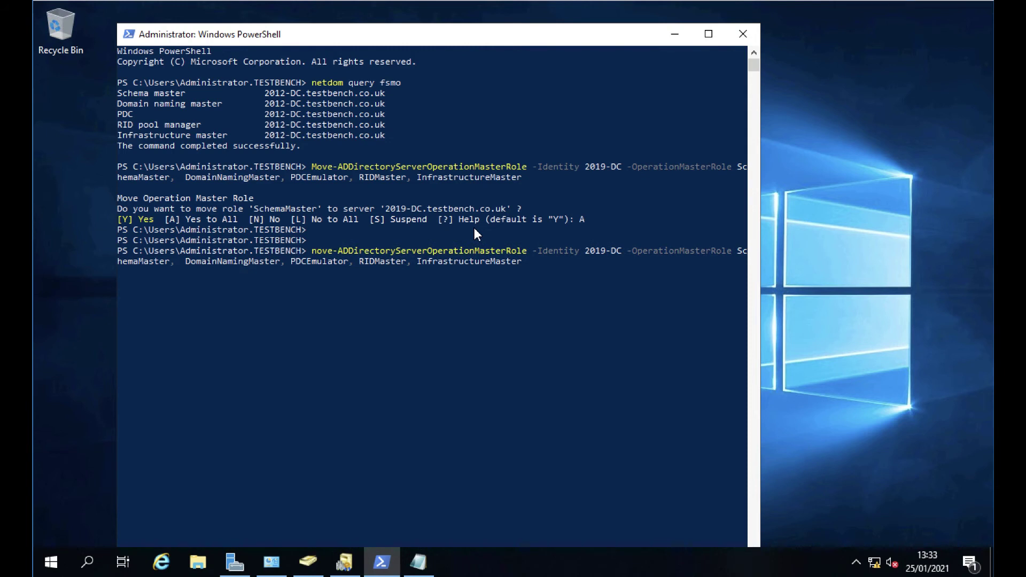
key(Up)
key(Return)
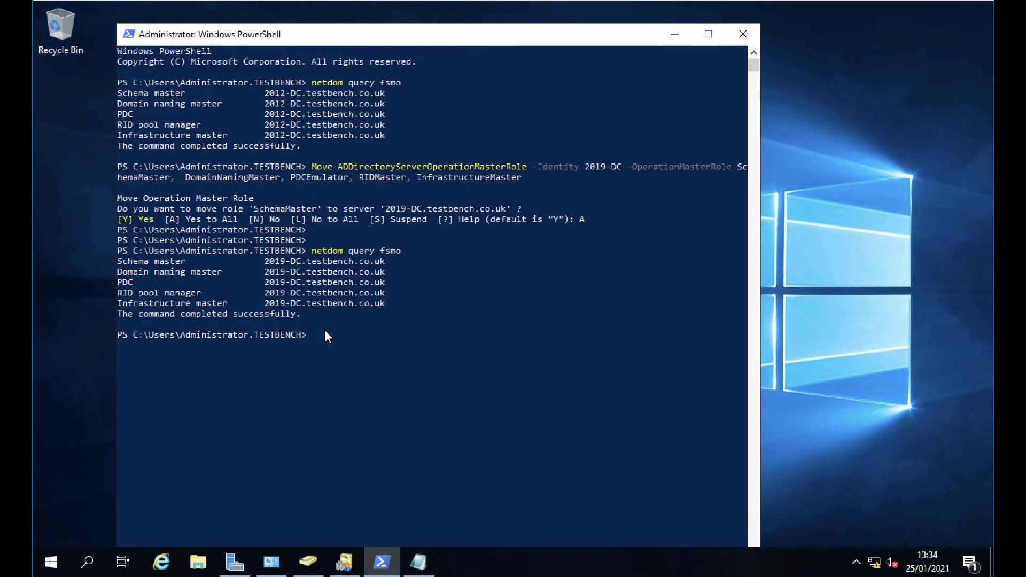
click(673, 35)
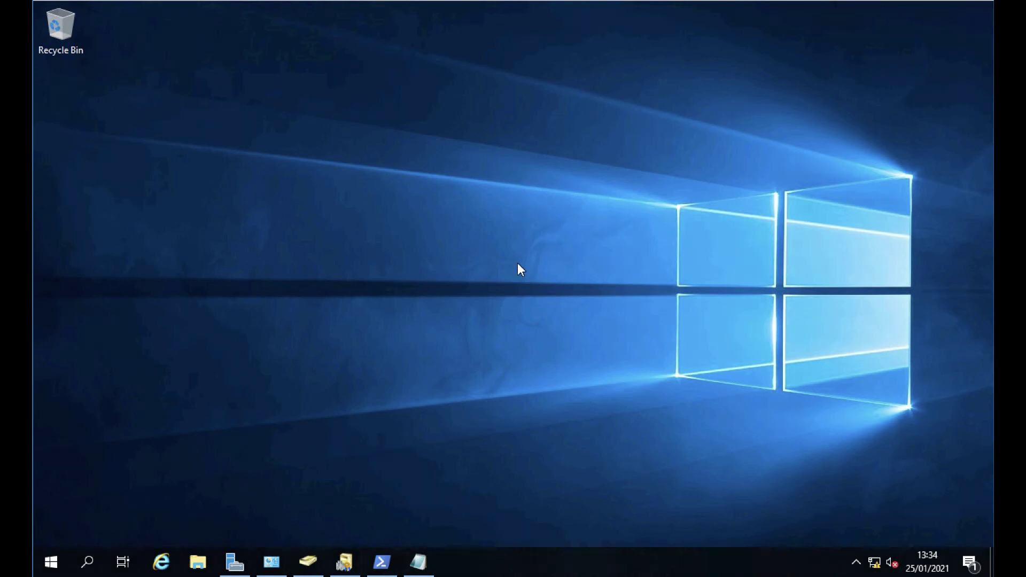
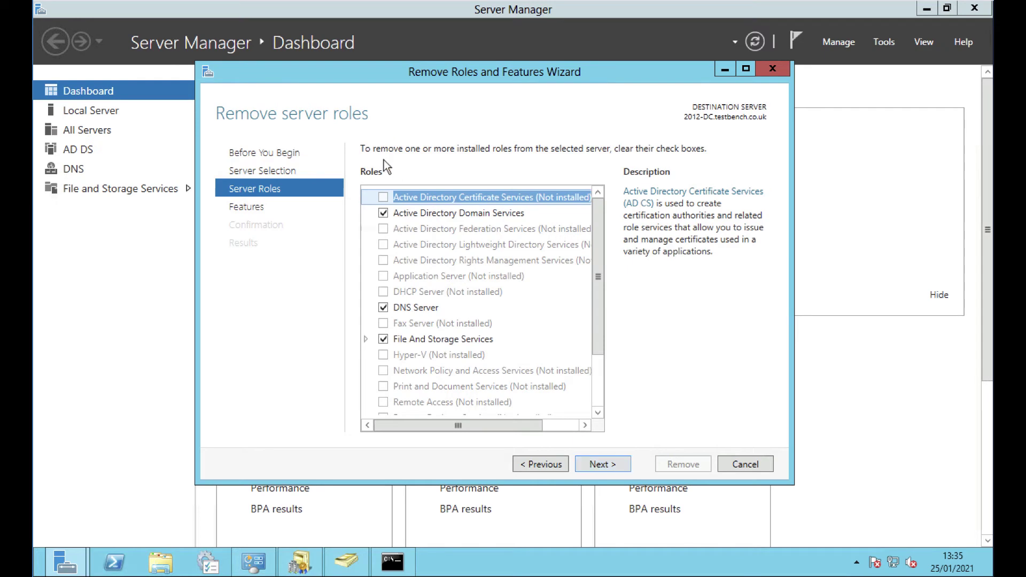
- Try removing the AD DS role with its management tools, then launch demotion of 2012-DC from Validation Results
click(383, 214)
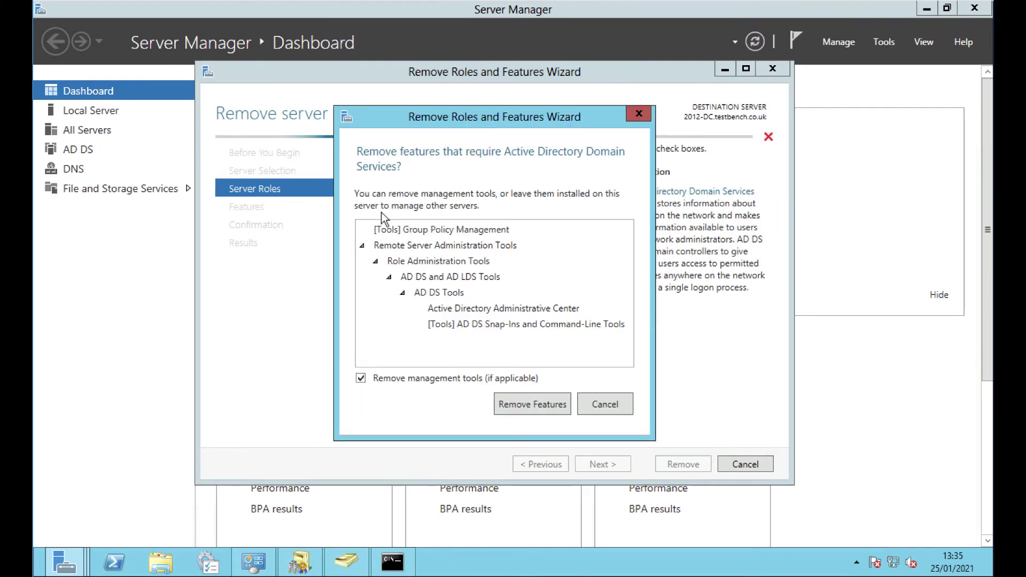
click(514, 403)
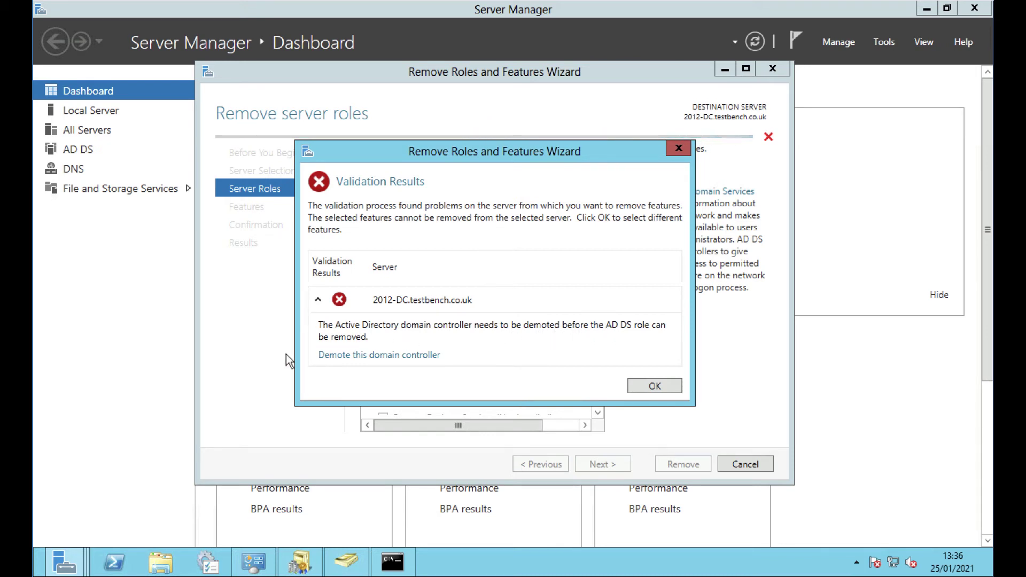
click(351, 357)
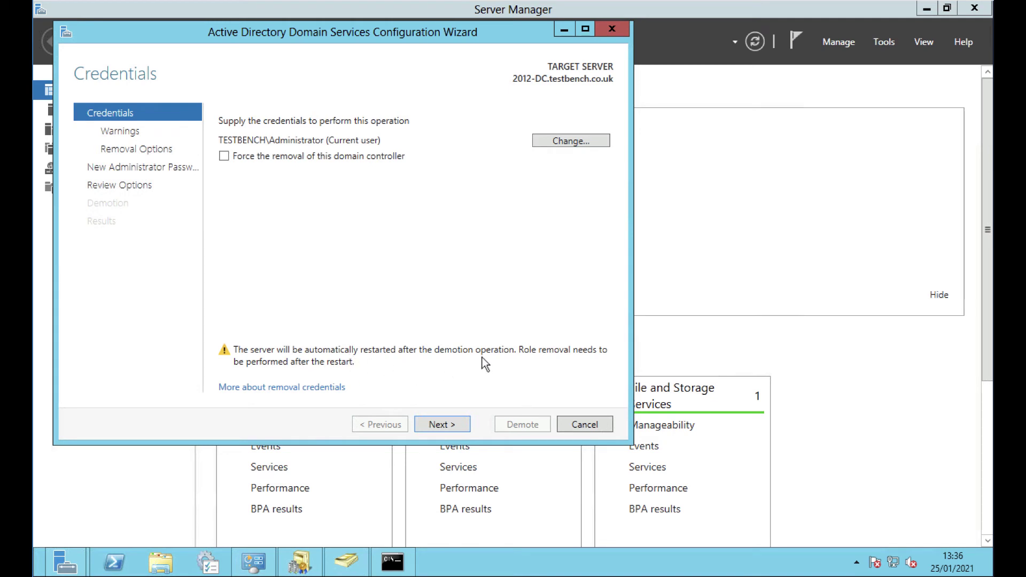
- Keep current credentials, proceed despite the DNS and Global Catalog roles, and keep DNS delegation
click(434, 424)
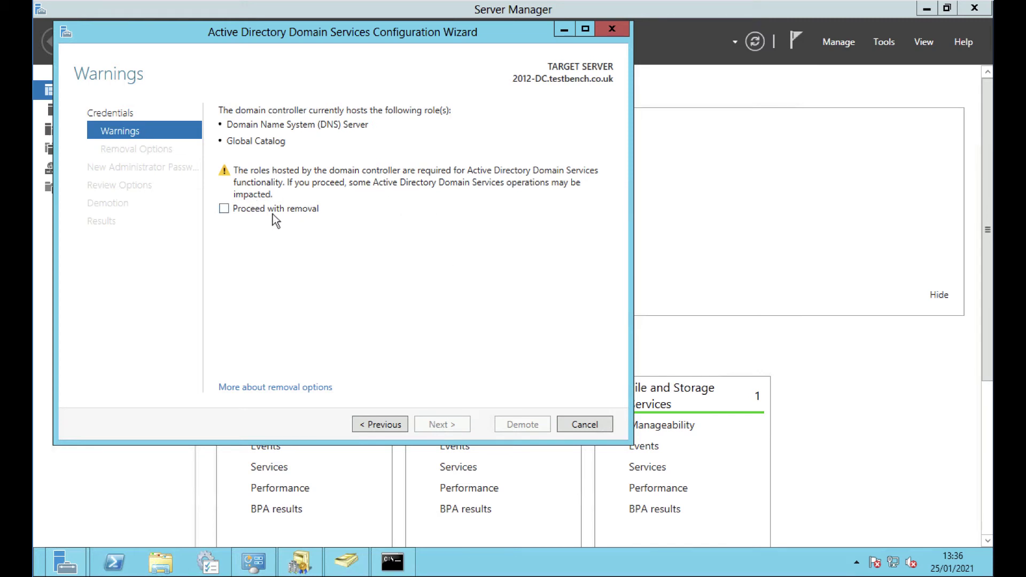
click(223, 209)
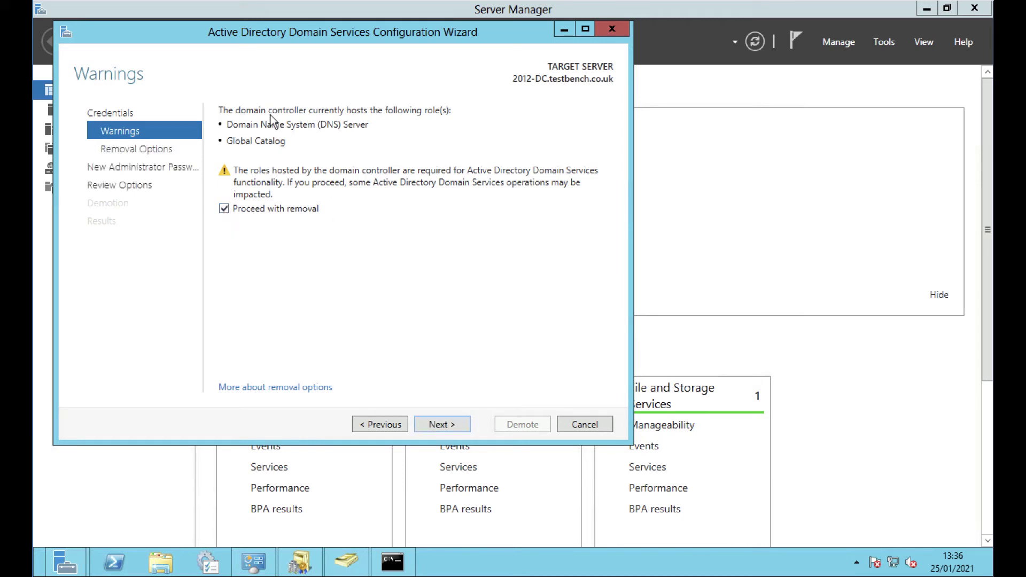
click(436, 422)
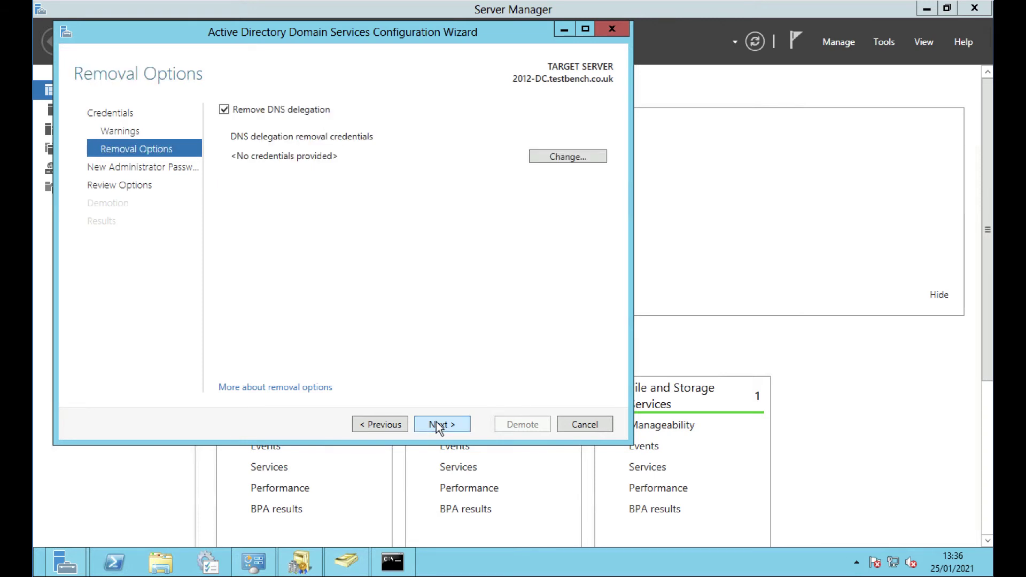
click(224, 109)
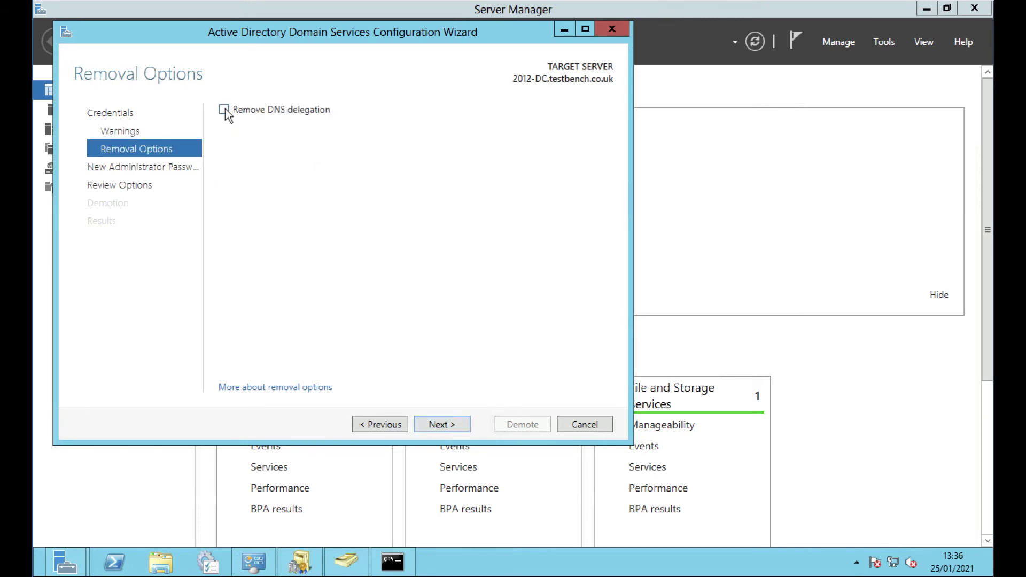
click(433, 425)
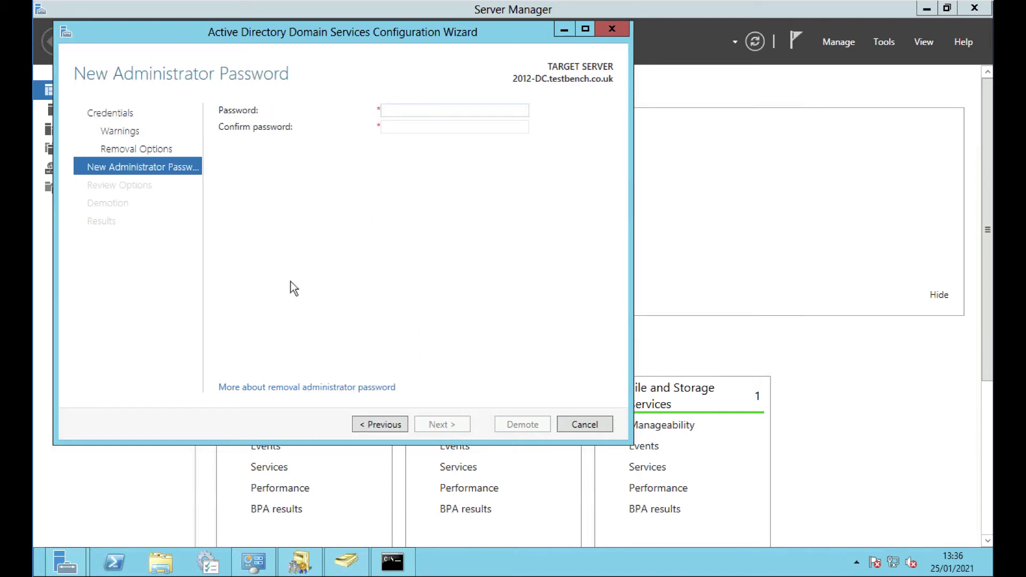
- Set and confirm a new local administrator password, then start demoting 2012-DC
key(Tab)
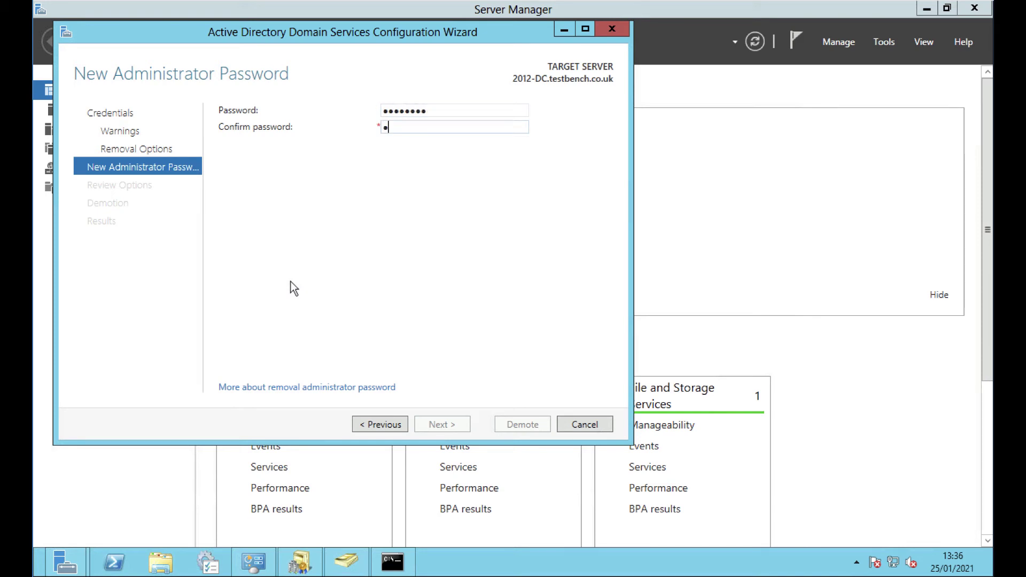
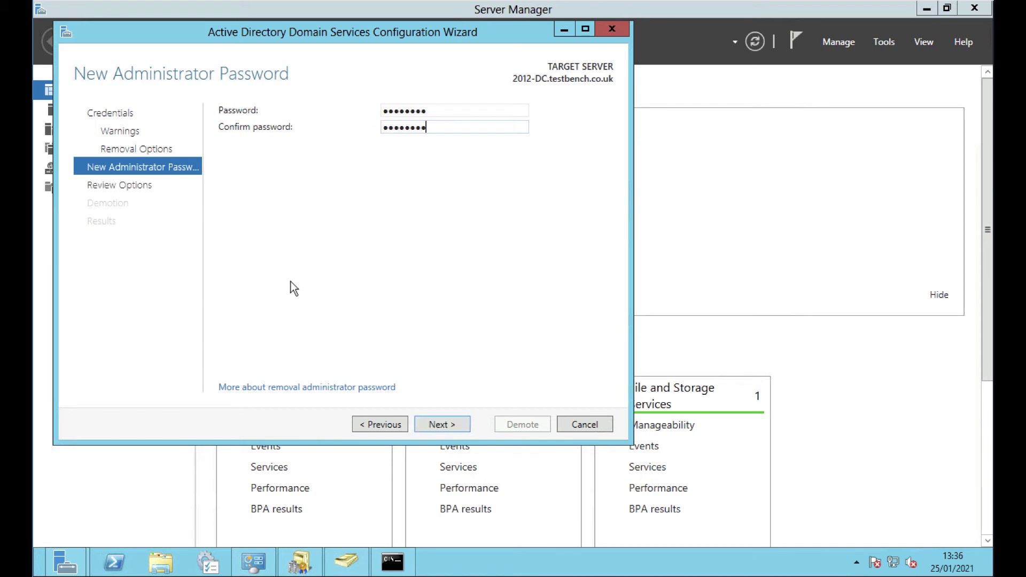
click(431, 416)
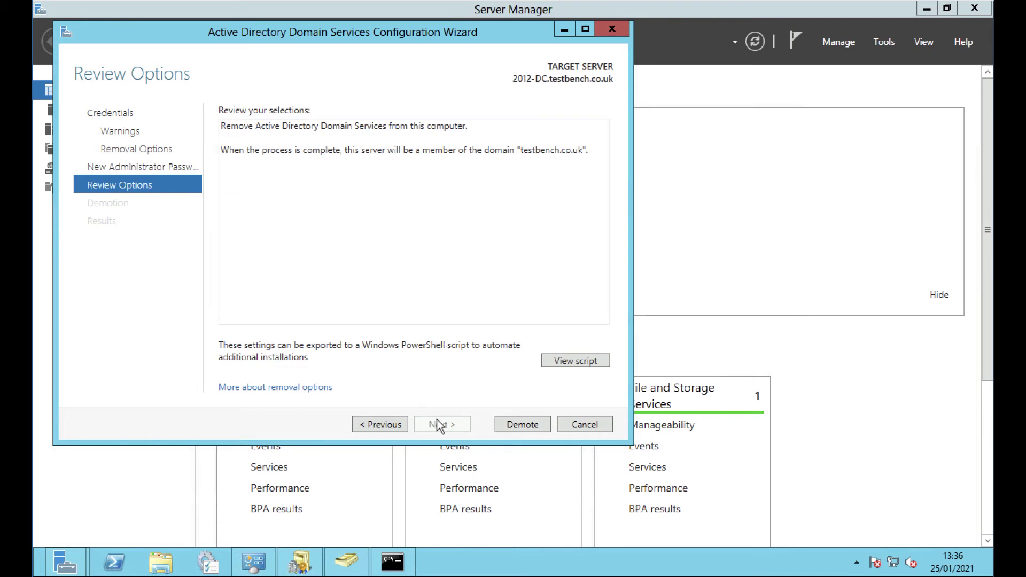
click(521, 424)
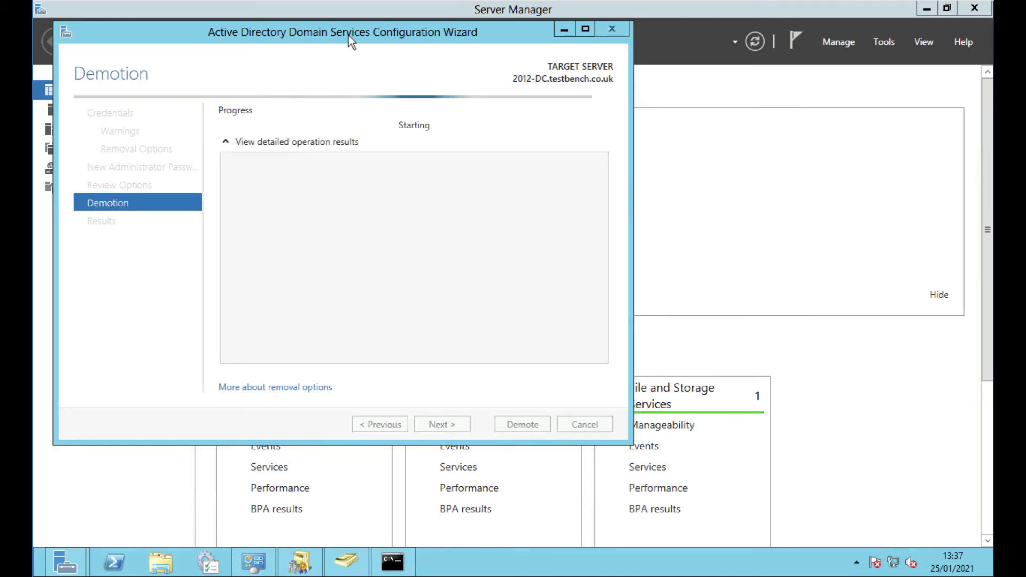
- Move the demotion wizard aside and wait for 2012-DC's demotion and restart to finish
drag(468, 72, 489, 69)
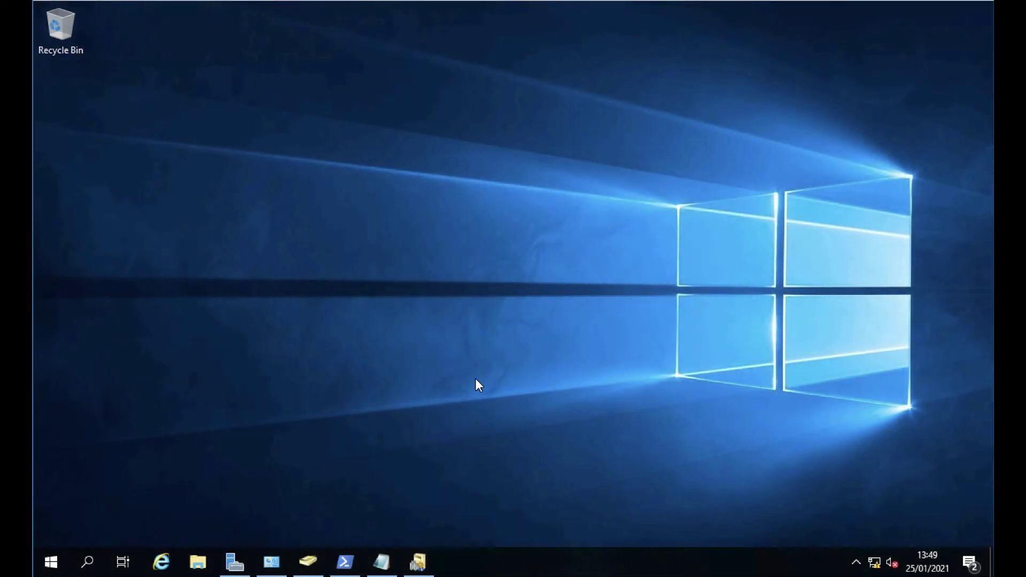
click(308, 564)
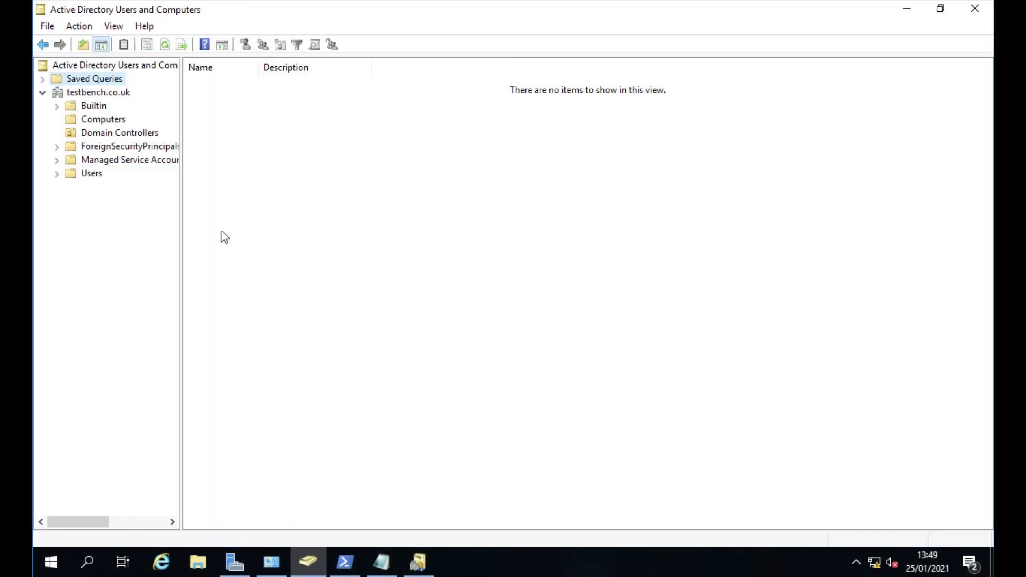
right_click(80, 94)
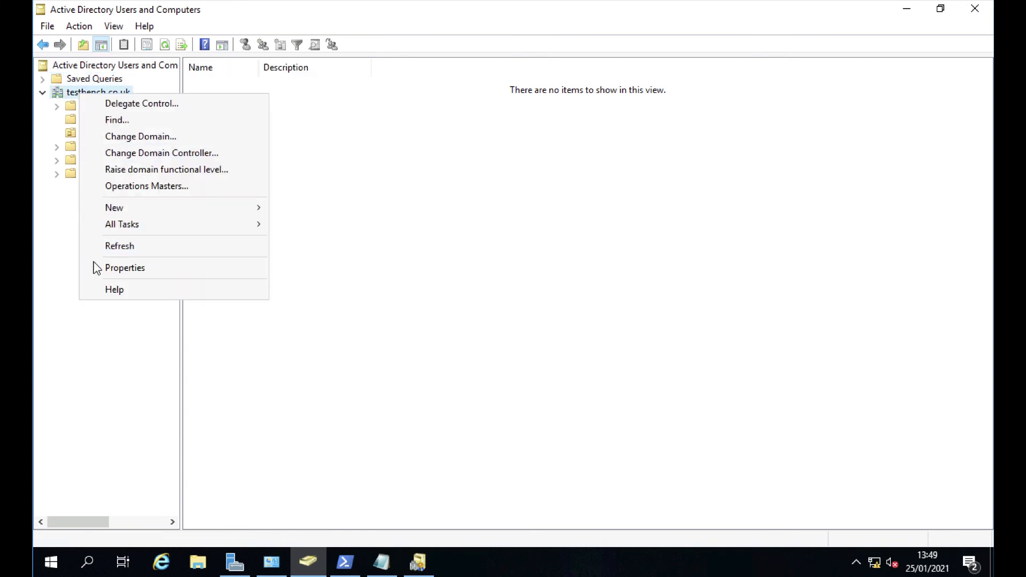
click(99, 249)
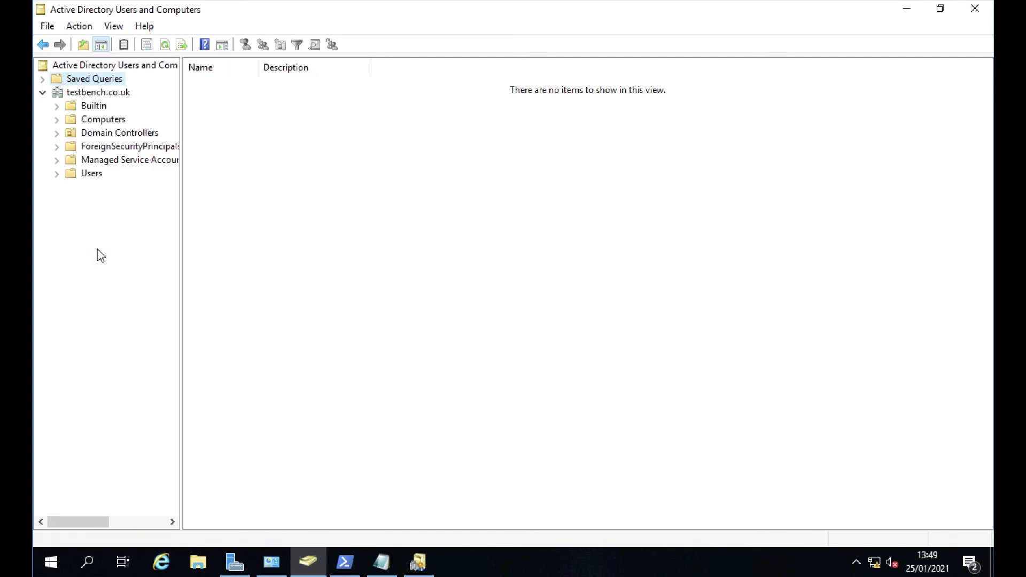
click(86, 134)
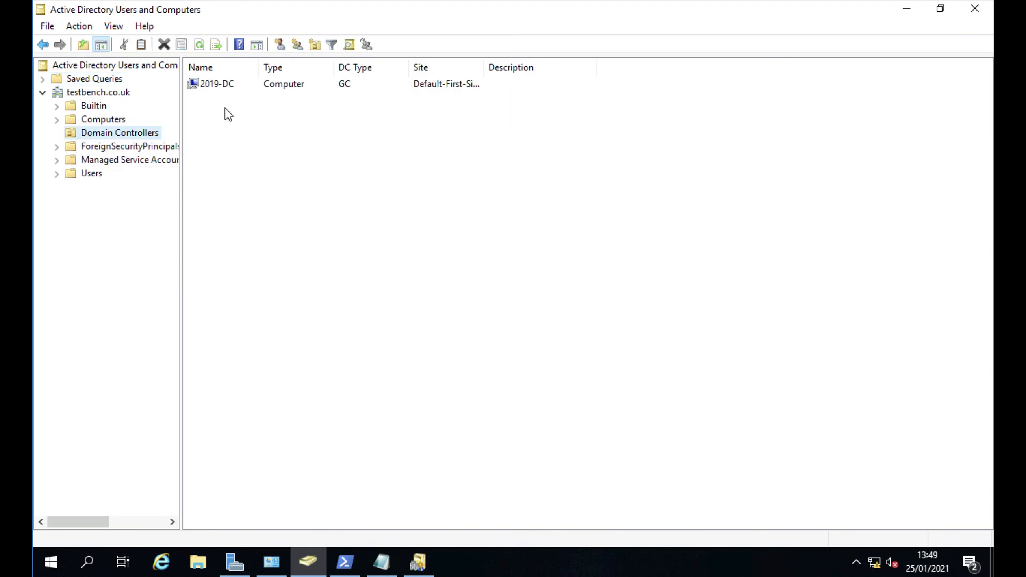
click(107, 120)
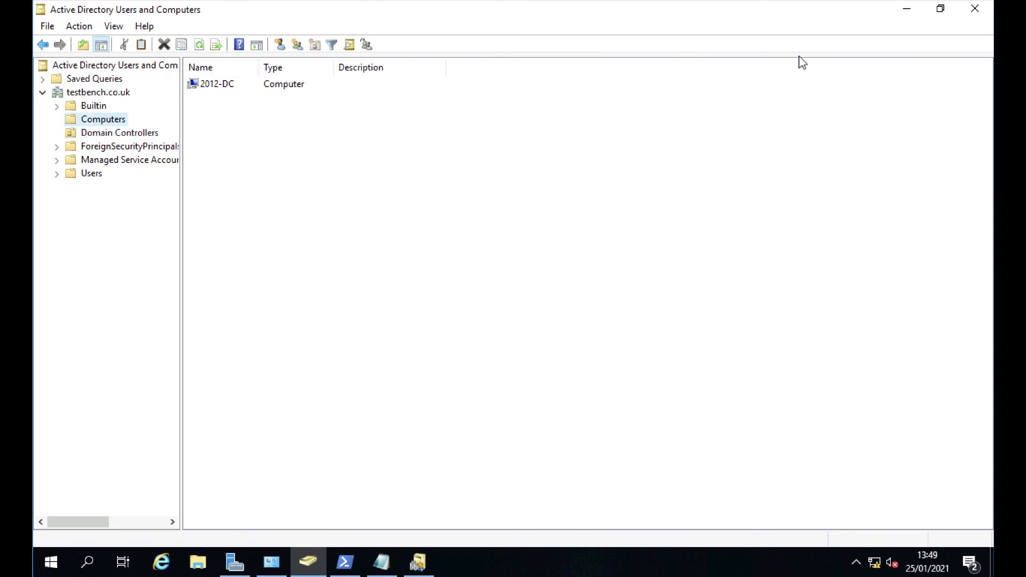
click(904, 12)
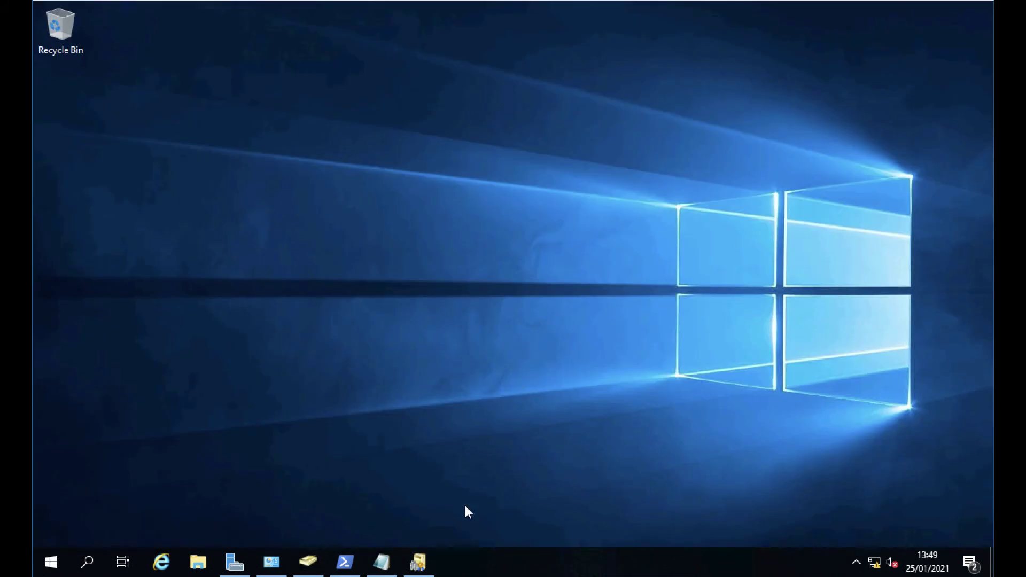
- Refresh the domain list in Domains and Trusts and select testbench.co.uk
click(419, 561)
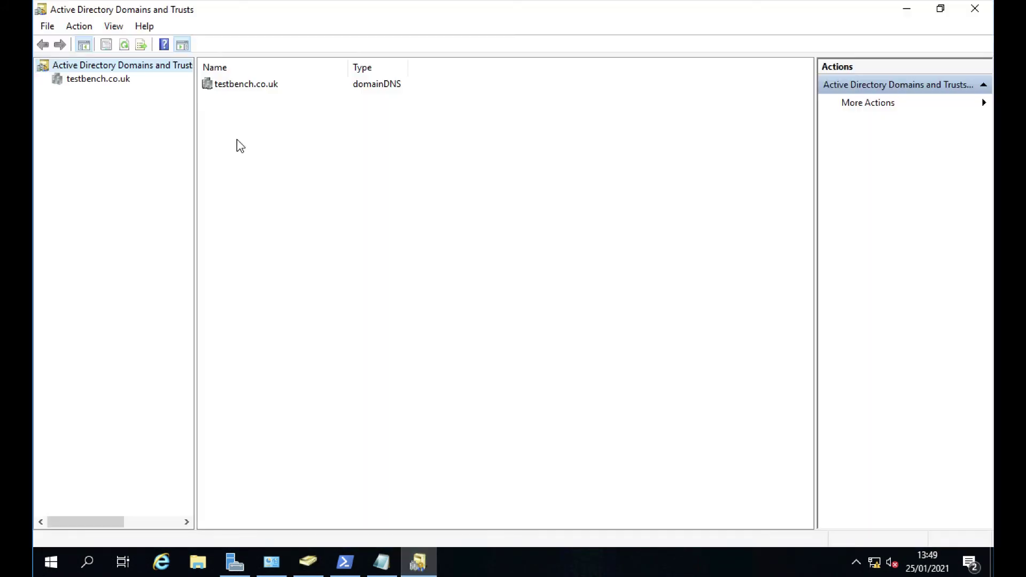
right_click(102, 69)
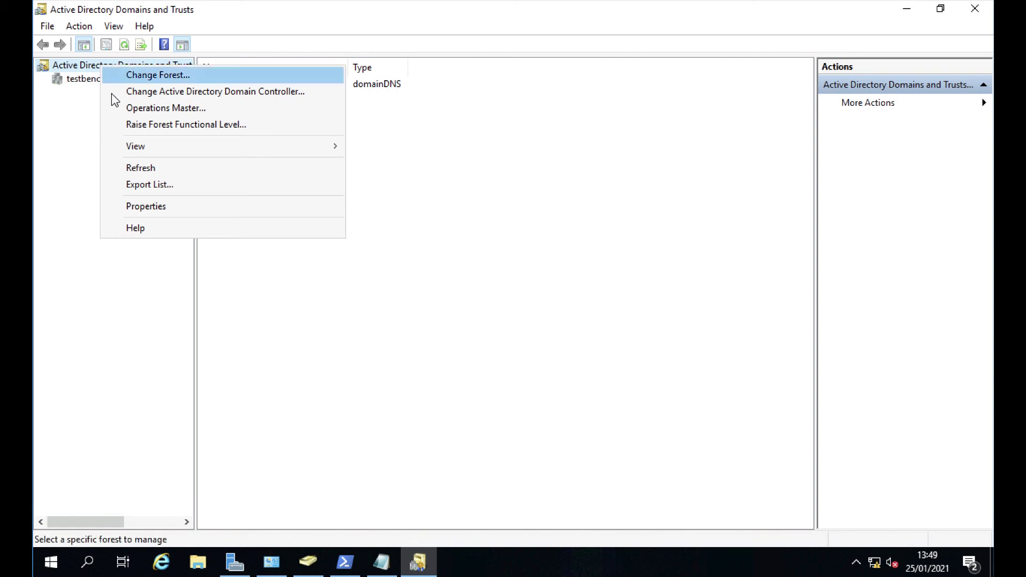
click(127, 169)
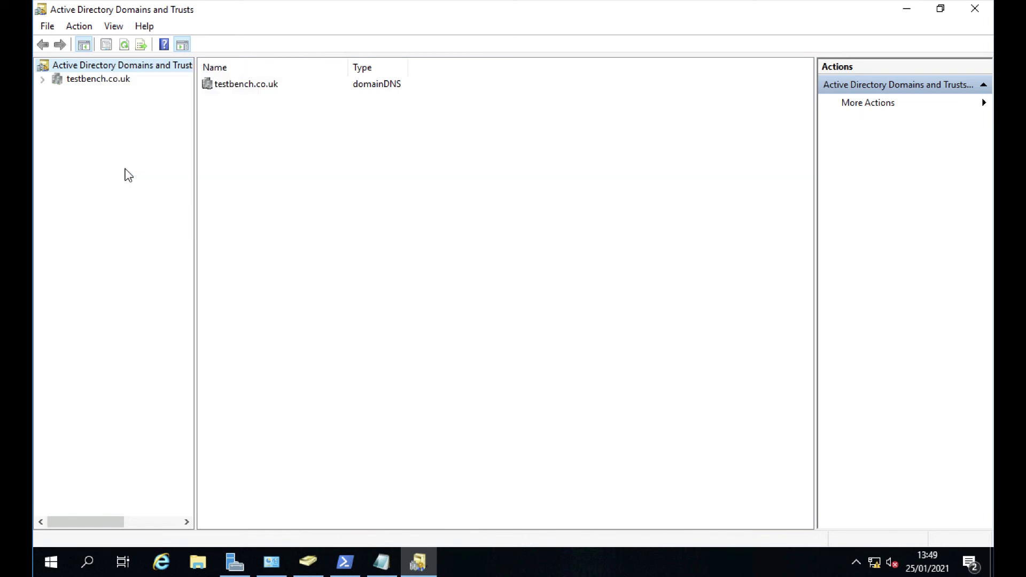
right_click(104, 64)
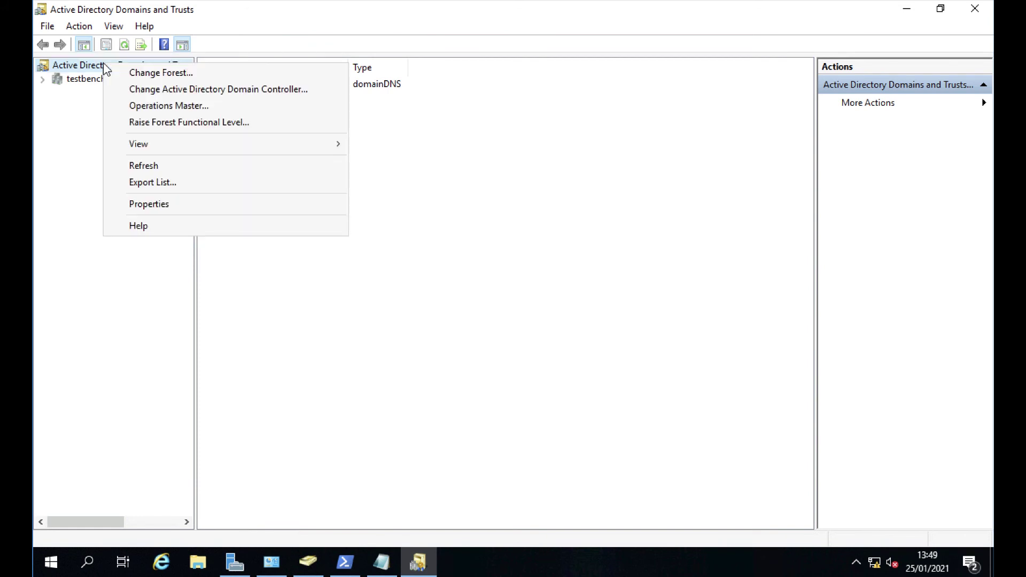
click(72, 79)
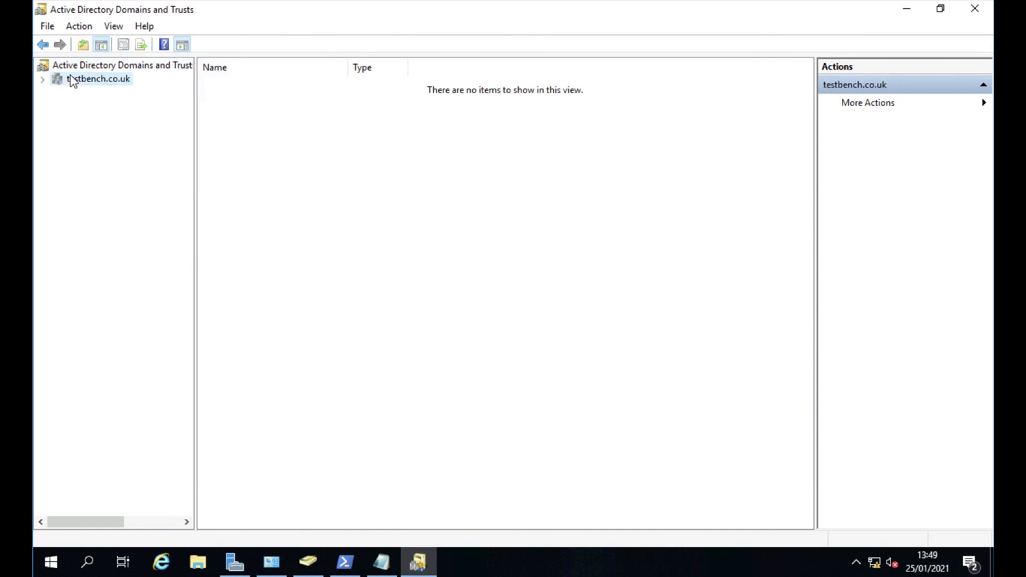
- Raise the testbench.co.uk domain functional level to Windows Server 2016 and confirm
right_click(70, 76)
click(86, 101)
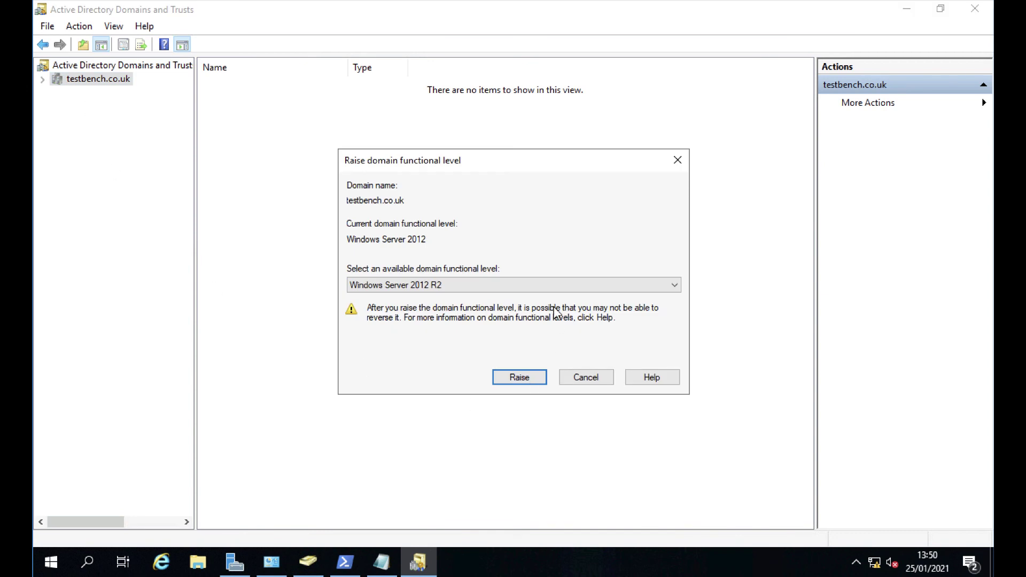
click(553, 283)
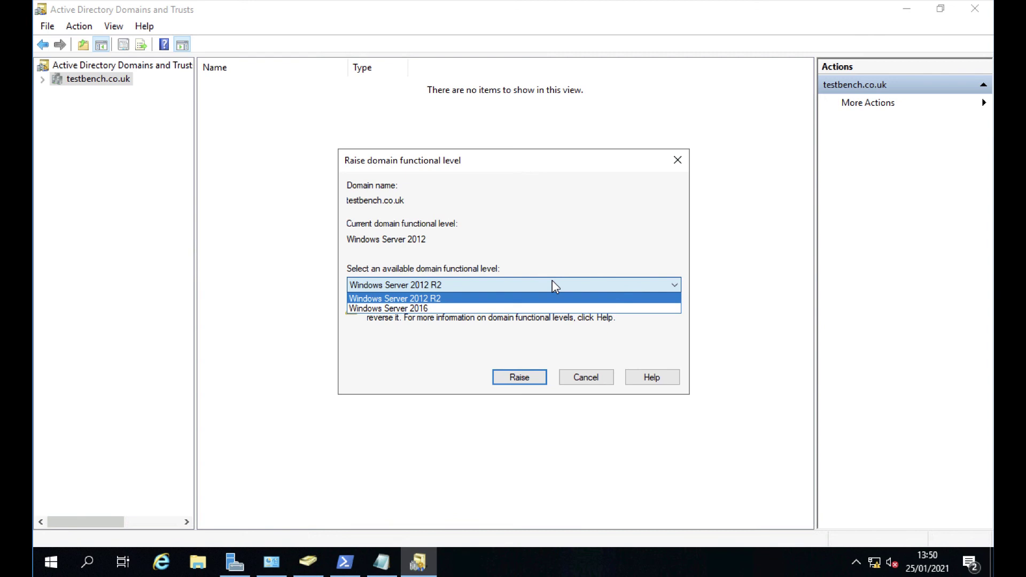
click(403, 308)
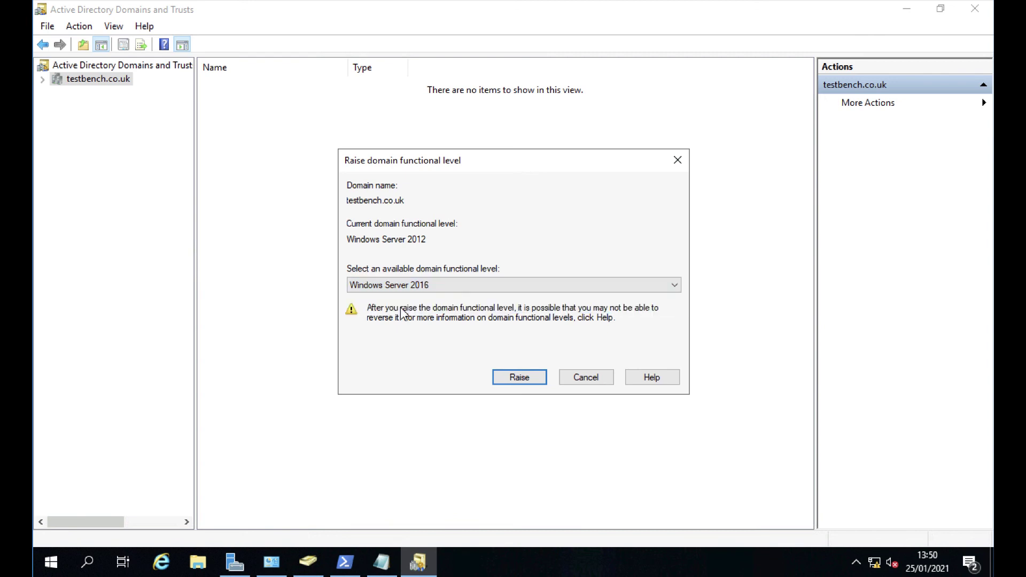
click(517, 378)
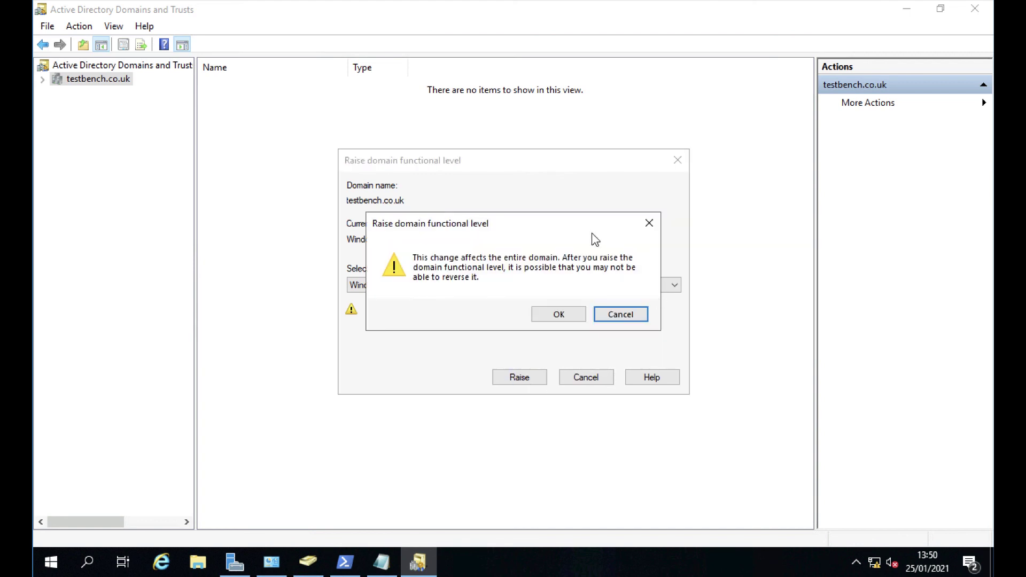
click(547, 317)
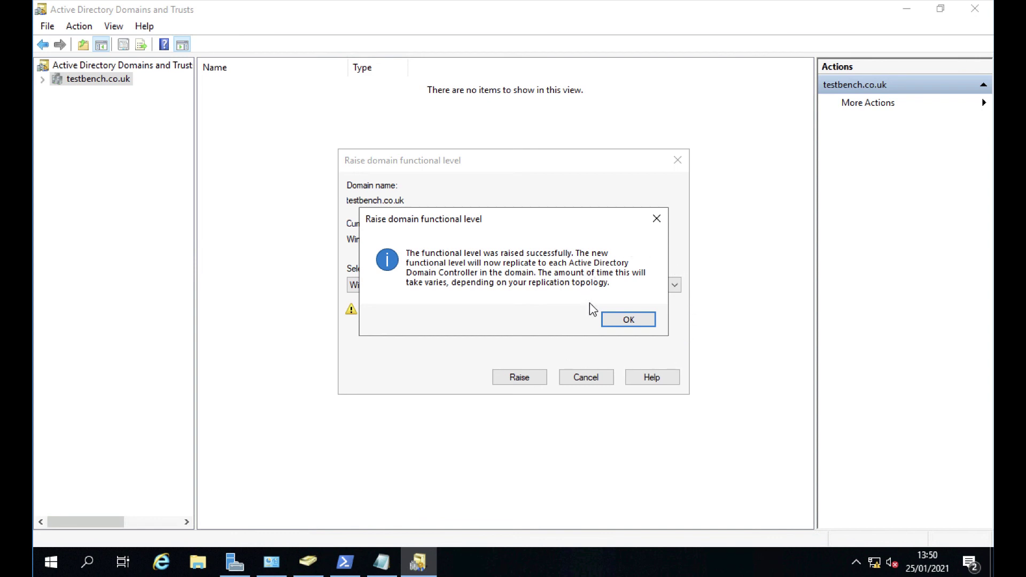
click(613, 320)
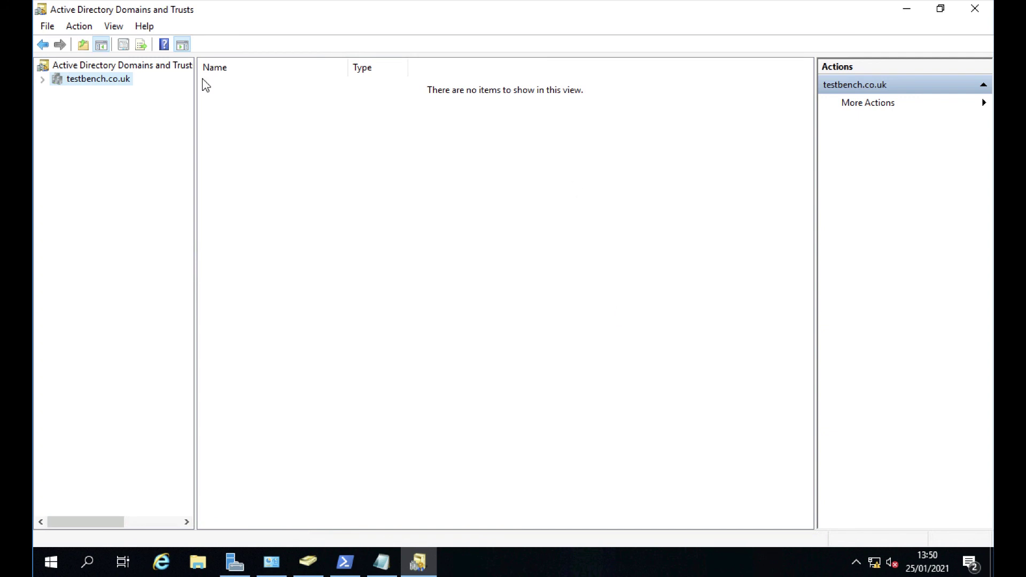
- Raise the forest functional level to Windows Server 2016, confirm, and minimize Domains and Trusts
right_click(122, 66)
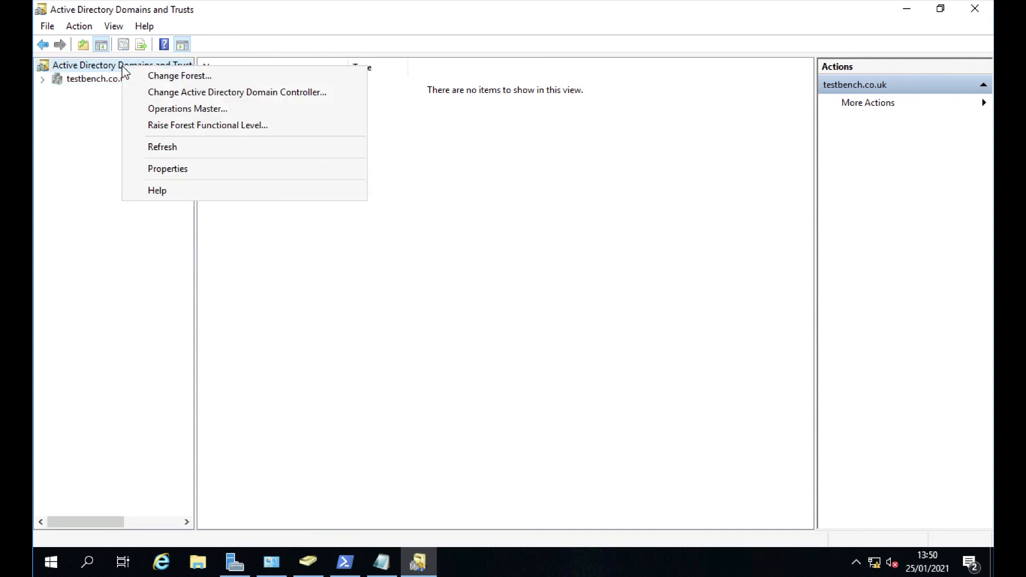
click(168, 125)
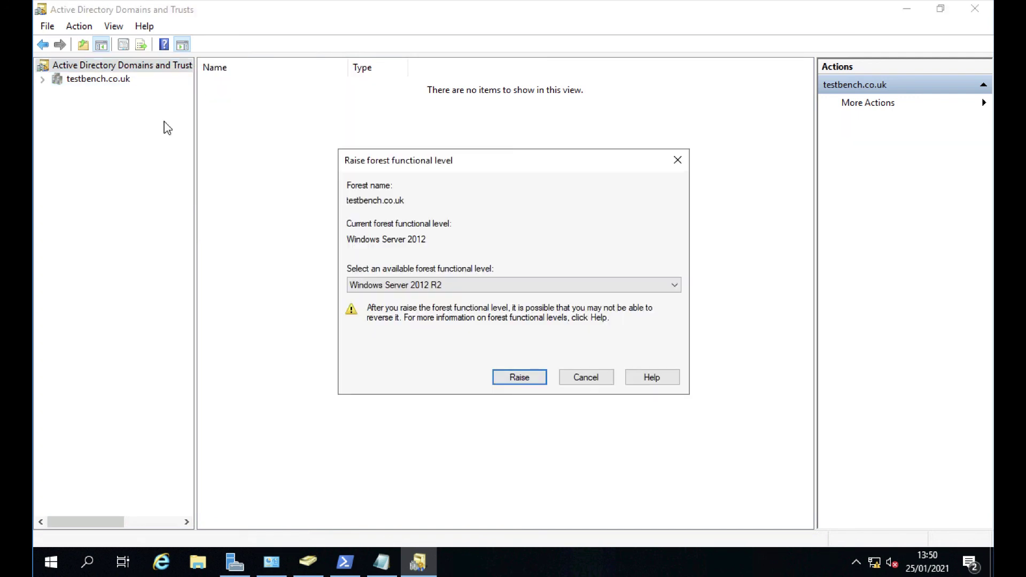
click(458, 286)
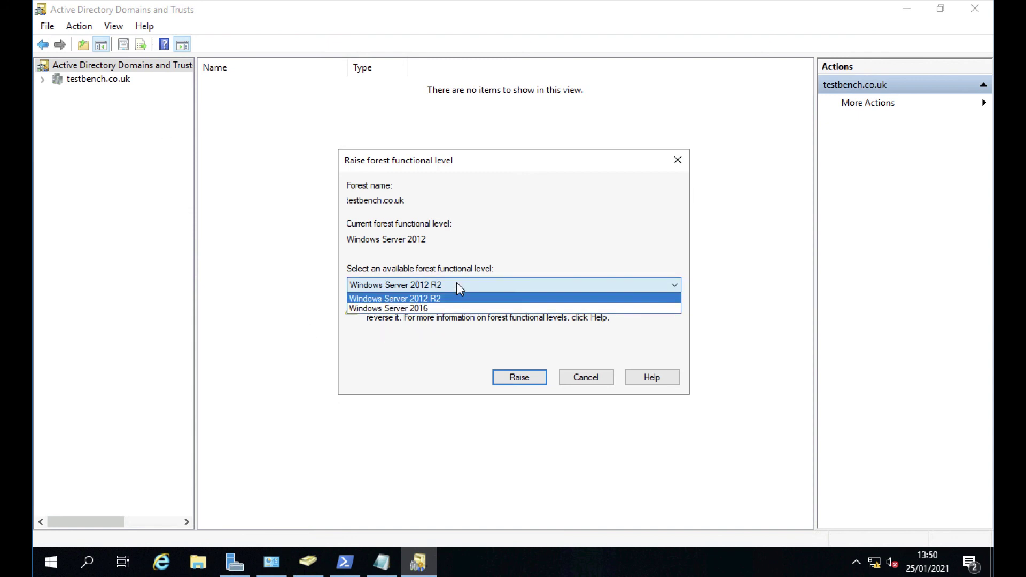
click(442, 309)
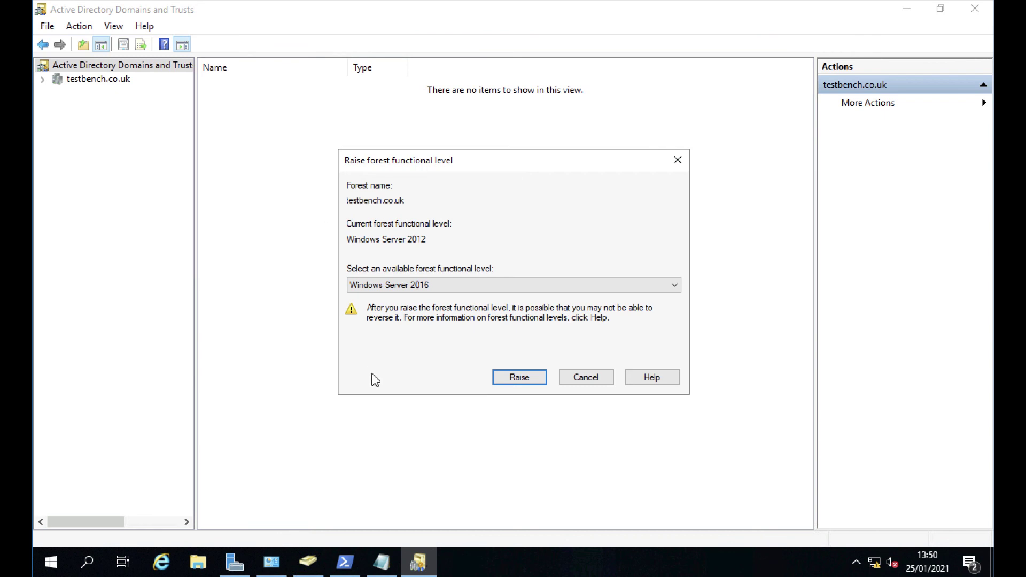
click(523, 378)
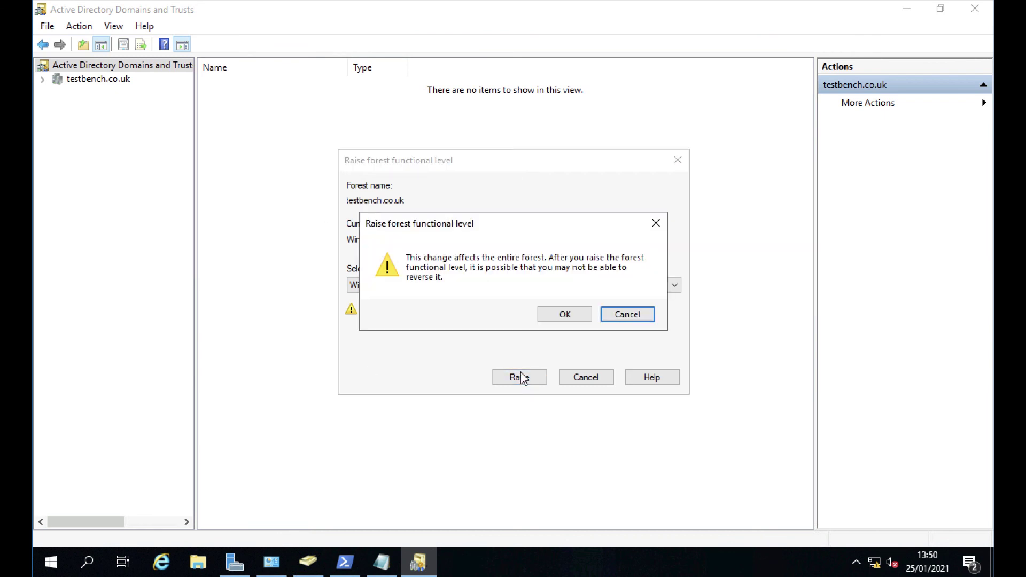
click(566, 316)
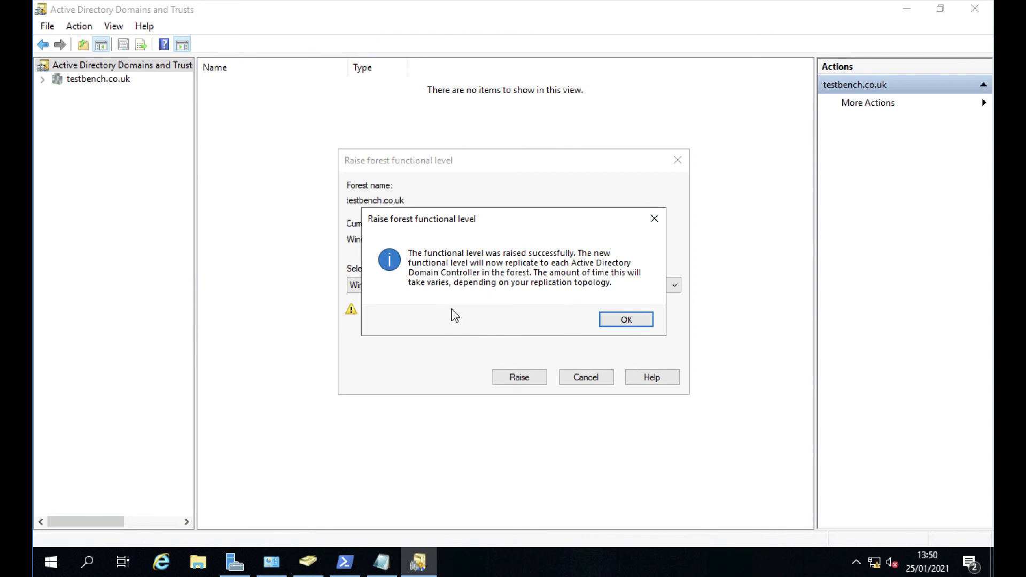
click(631, 321)
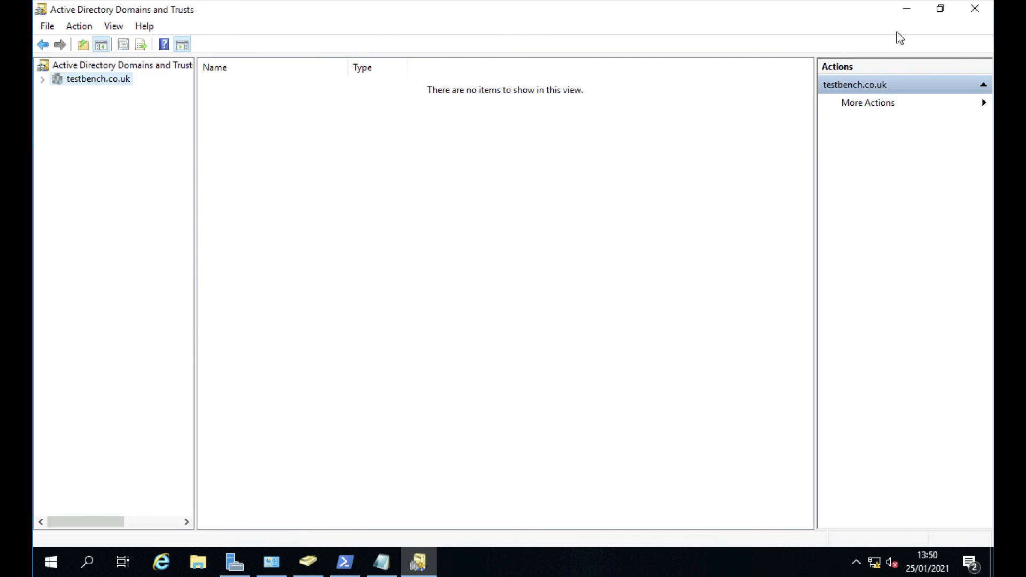
click(906, 8)
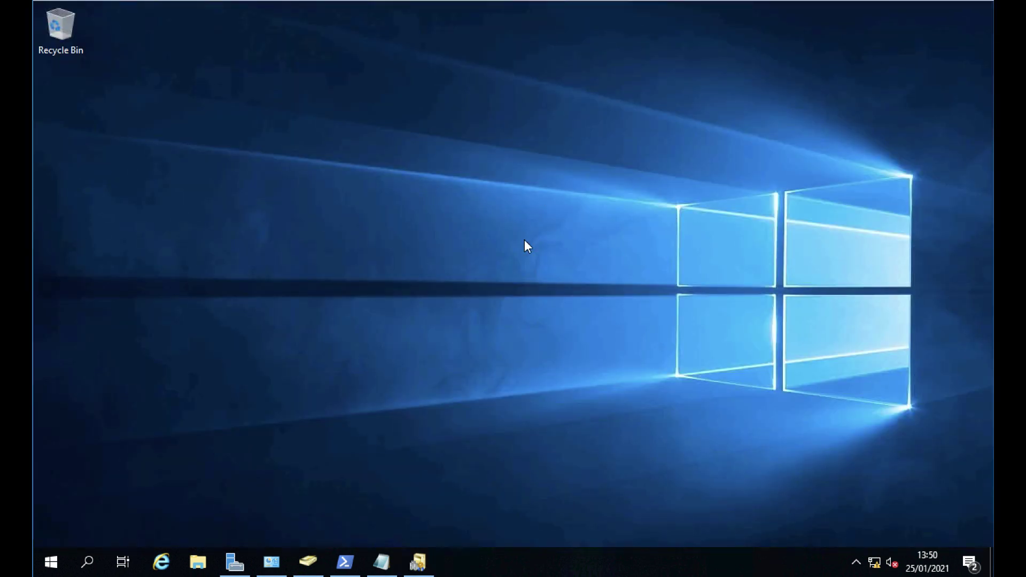